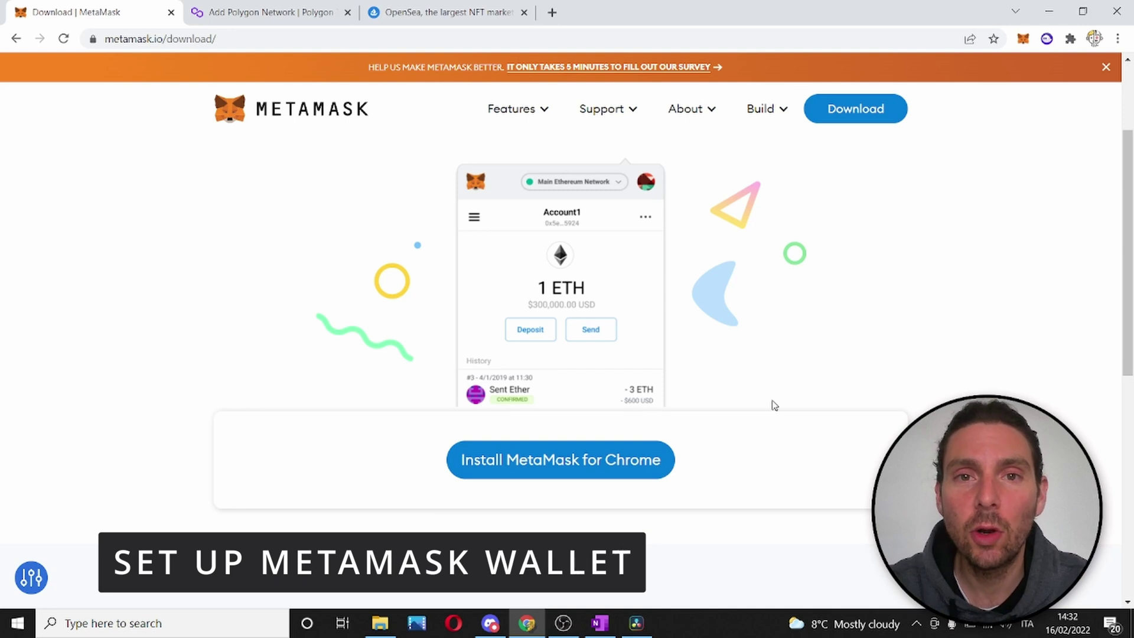
- Select the metamask.io/download address in the browser's address bar
mouse_move(705, 117)
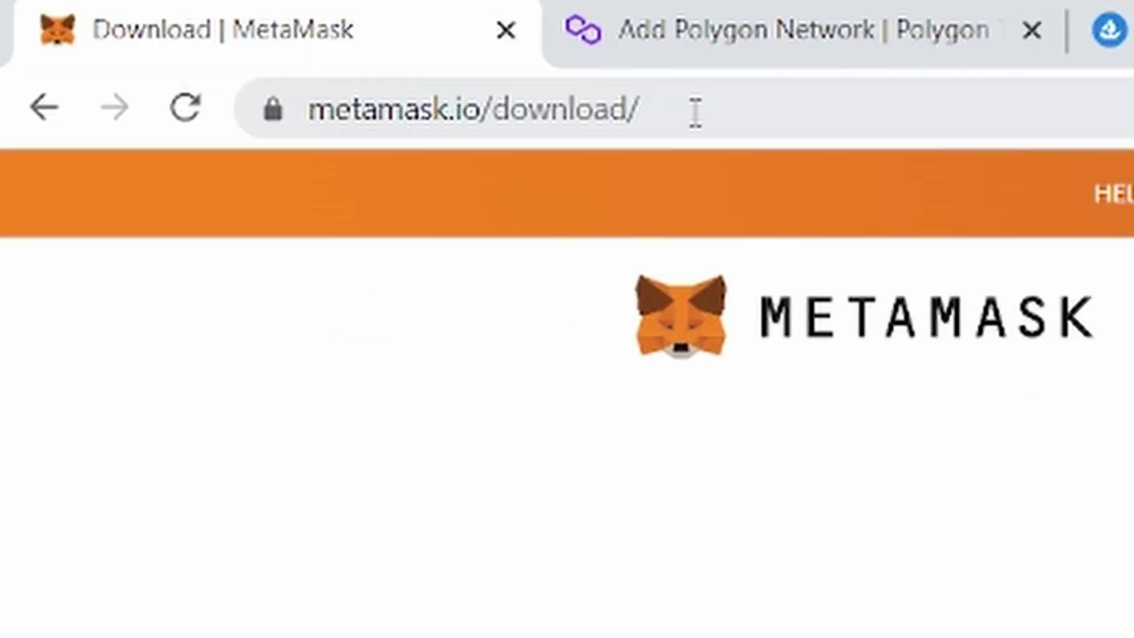
drag(695, 112, 418, 202)
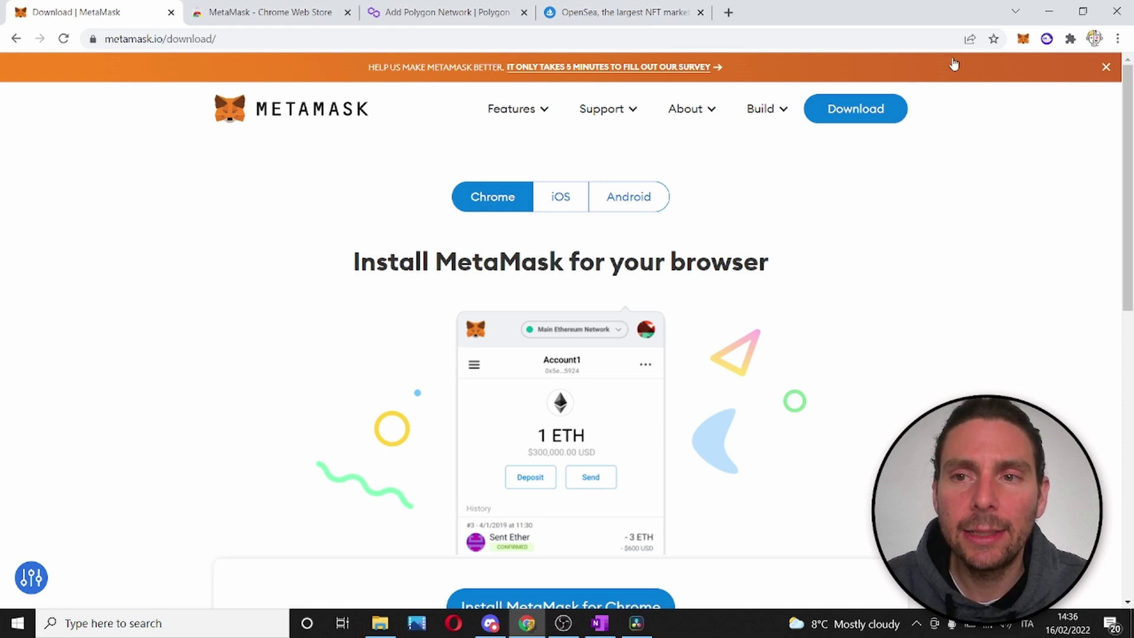
click(1022, 45)
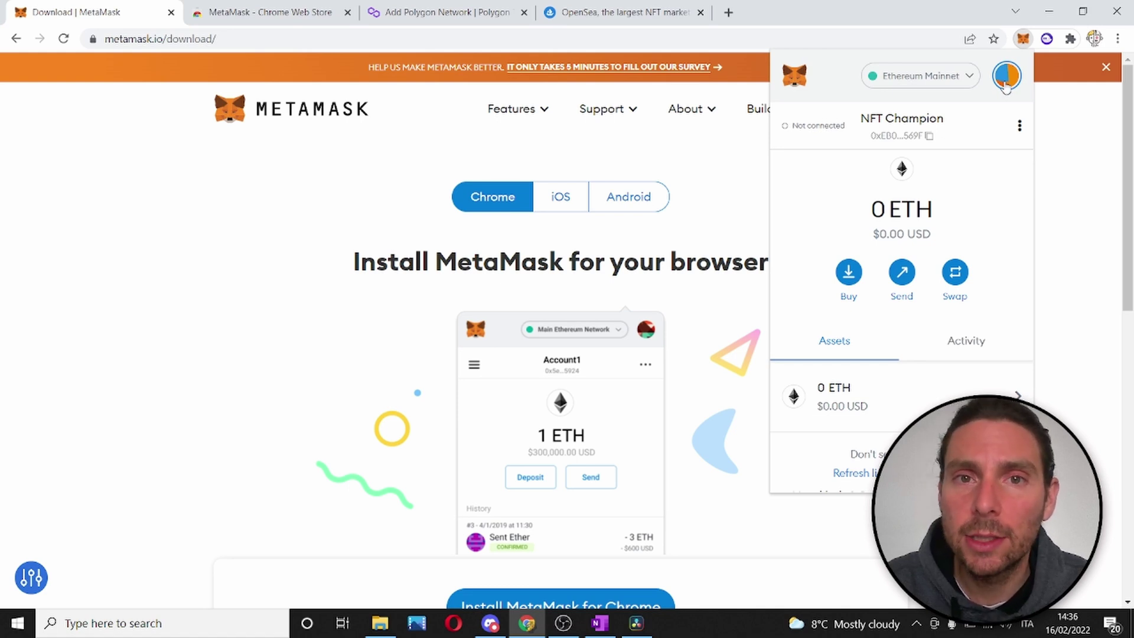
click(666, 348)
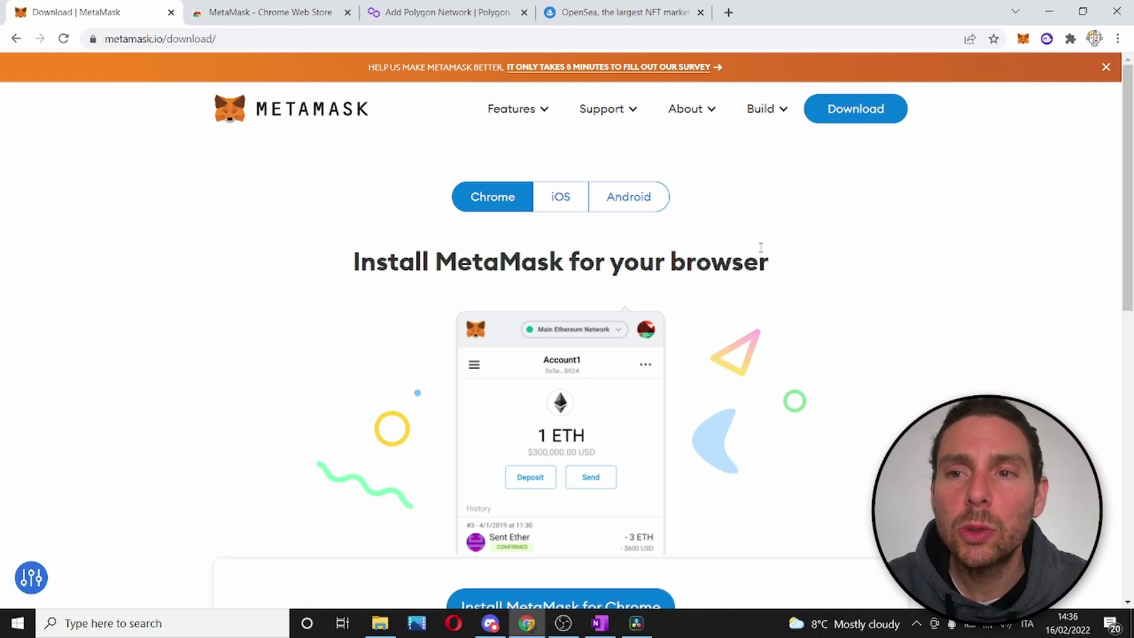
- Connect OpenSea to the MetaMask wallet, copy its address, and show MetaMask's opensea.io accounts
click(1022, 40)
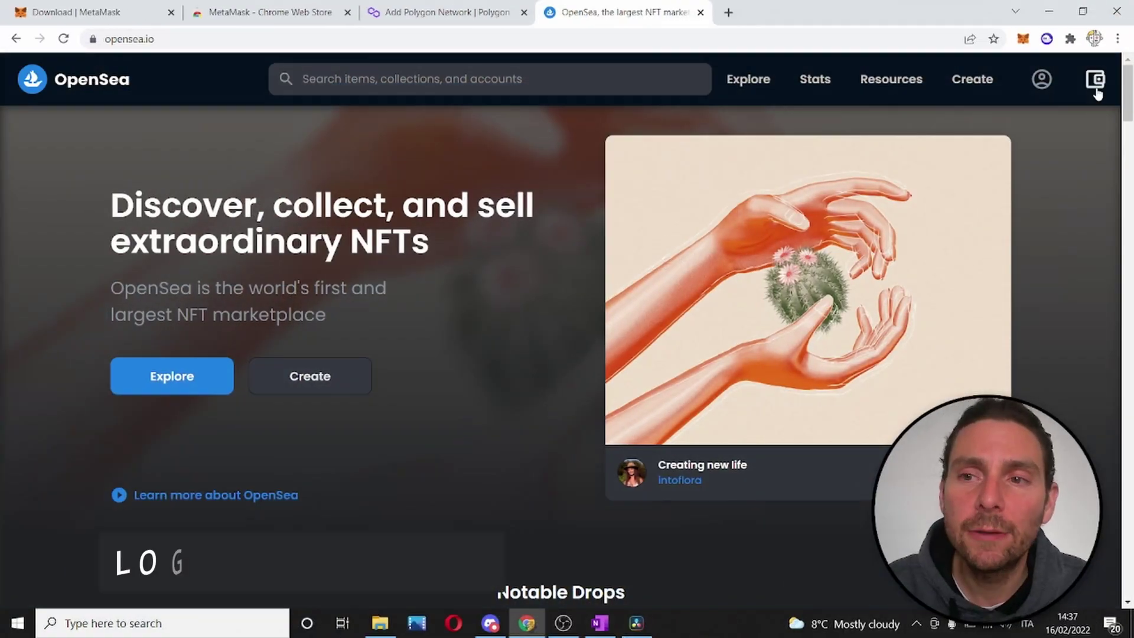
click(1095, 86)
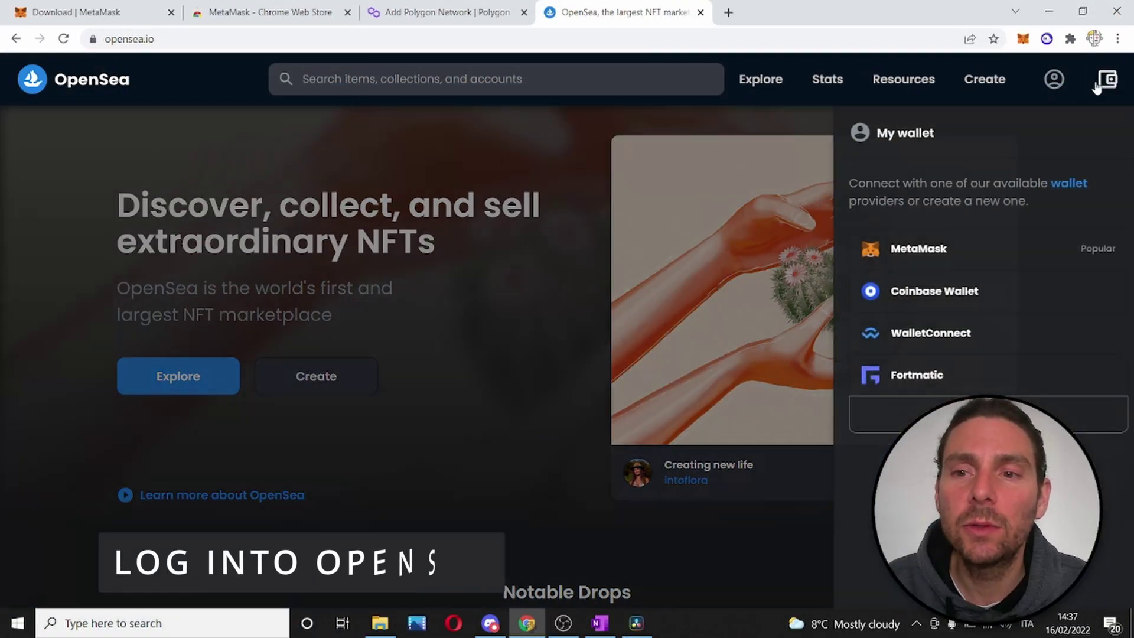
click(952, 250)
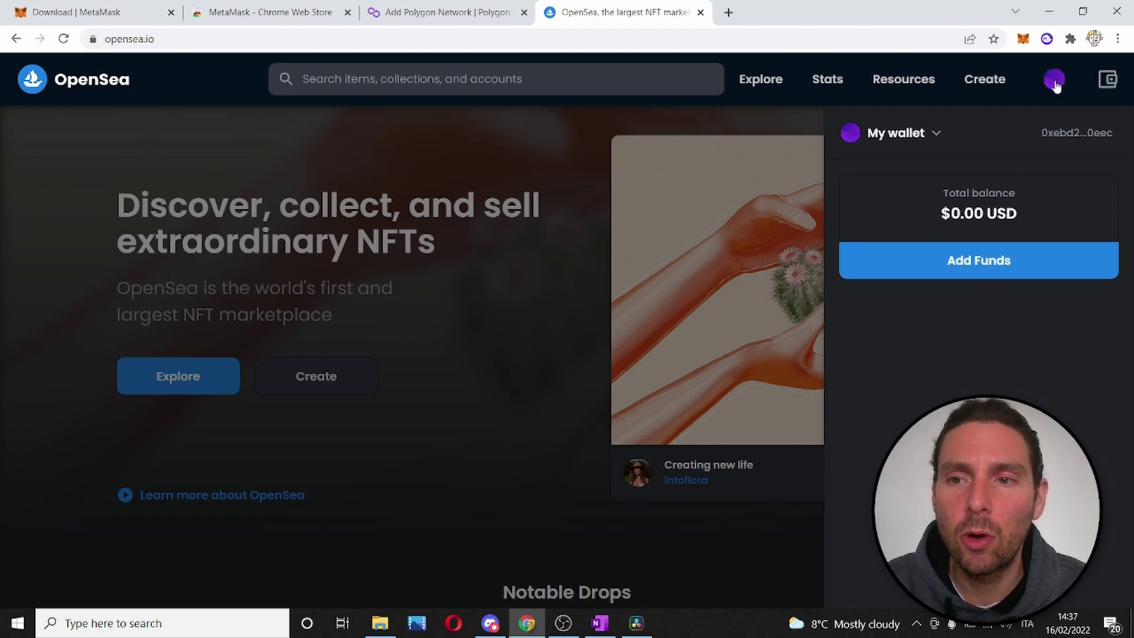
click(1104, 136)
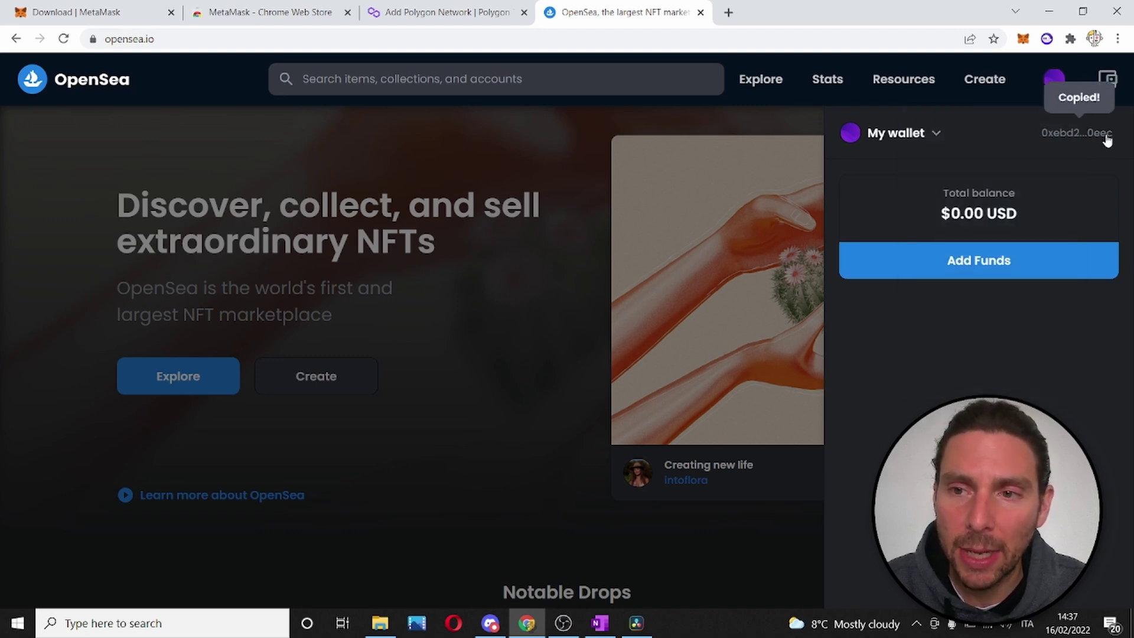
click(1024, 42)
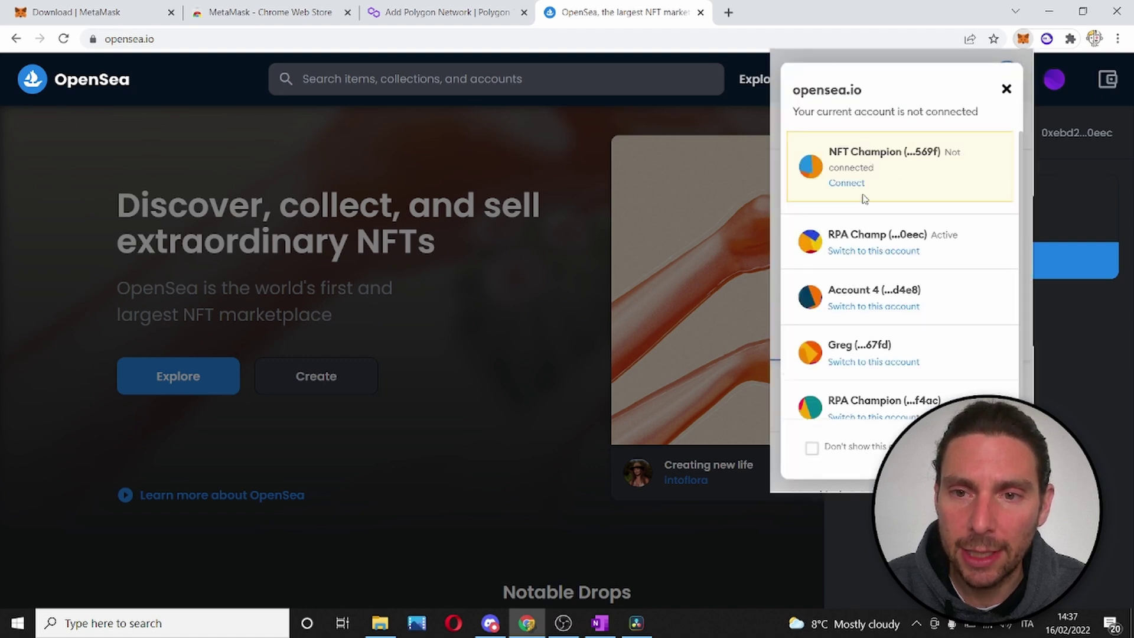
- Connect the unconnected MetaMask account to OpenSea and sign the sign-in signature request
click(846, 182)
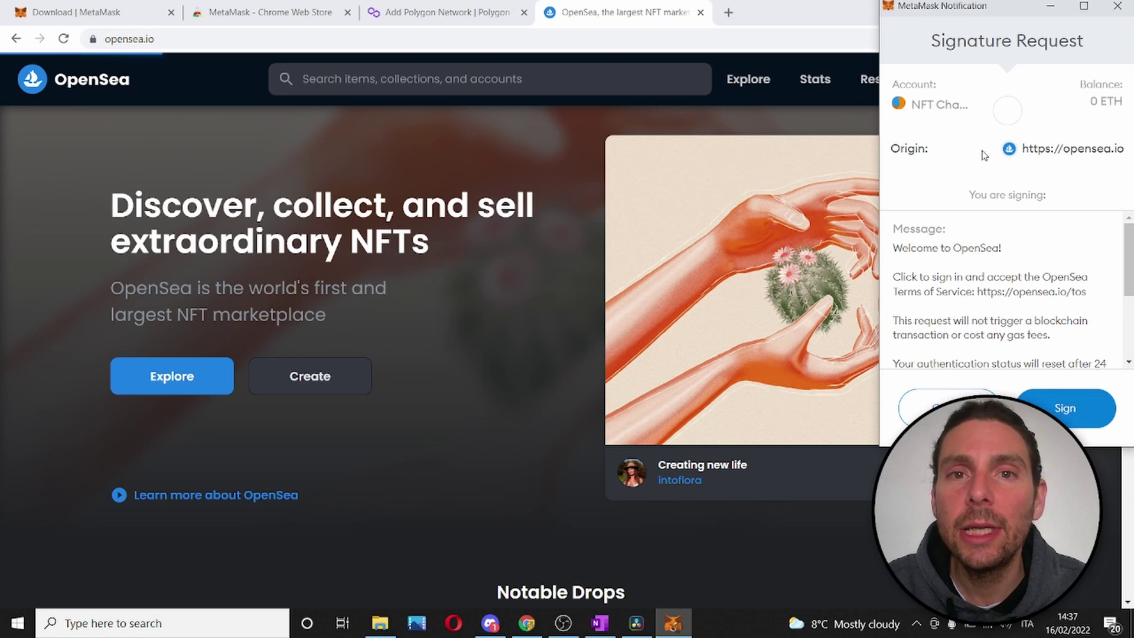
scroll(1068, 257, down, 3)
click(1065, 408)
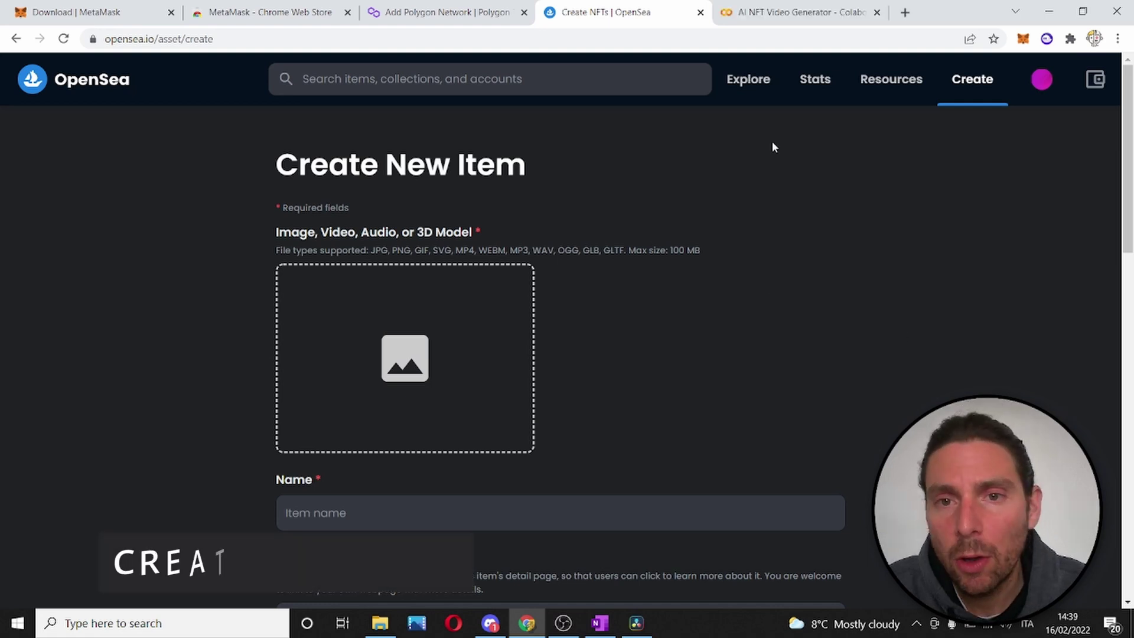
- Save the Colab notebook's generated robotic-cat image to Downloads as download (7).png
click(797, 12)
right_click(250, 317)
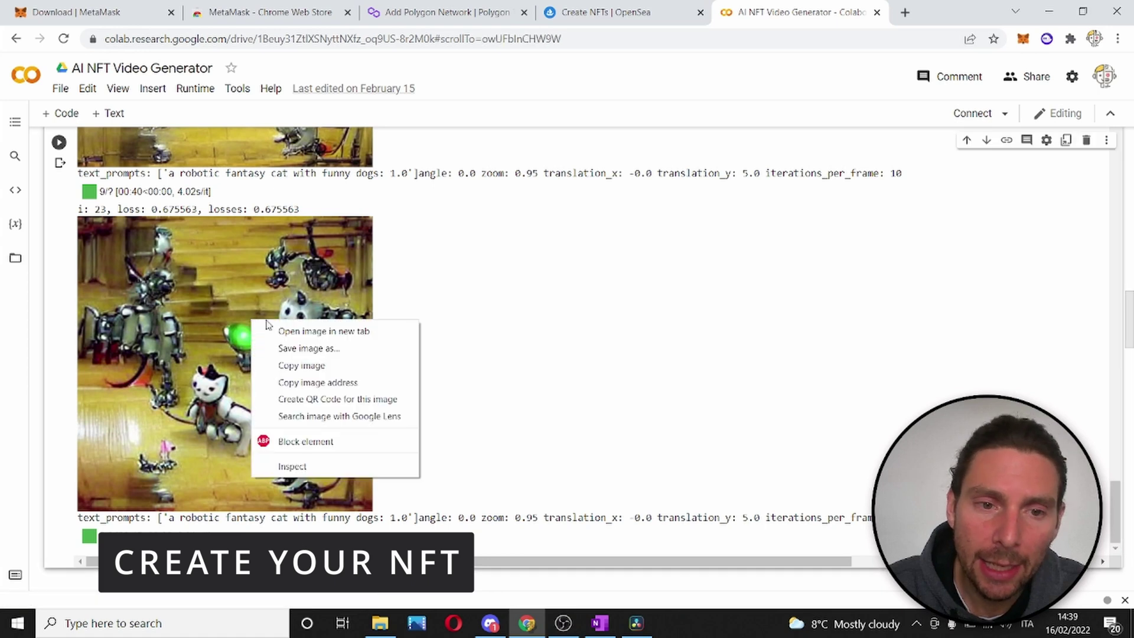
click(329, 349)
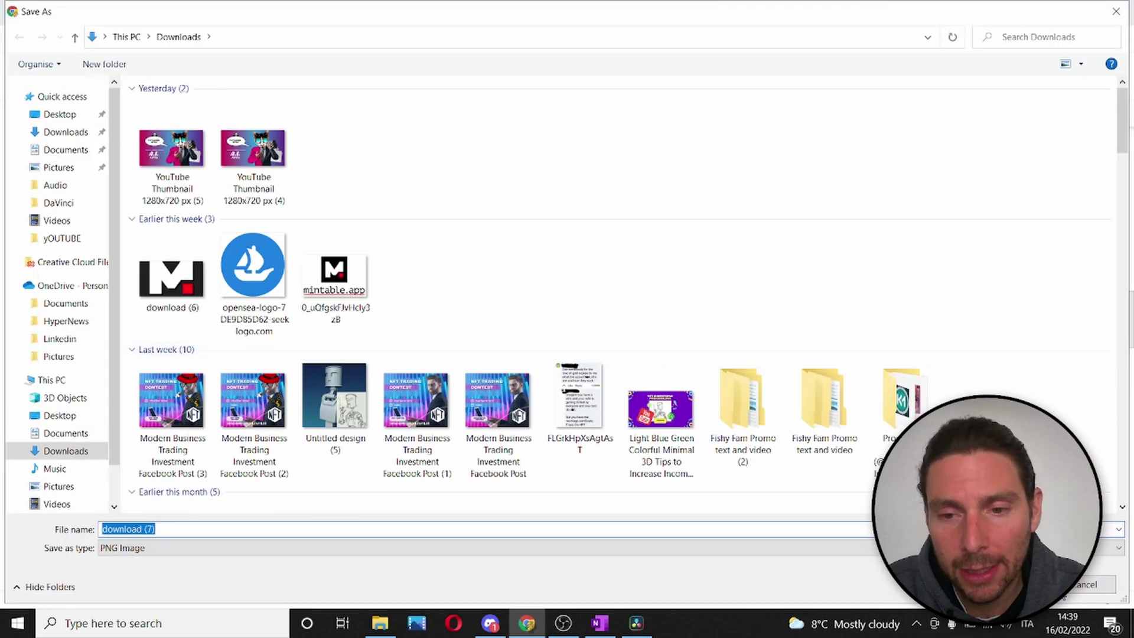
key(Return)
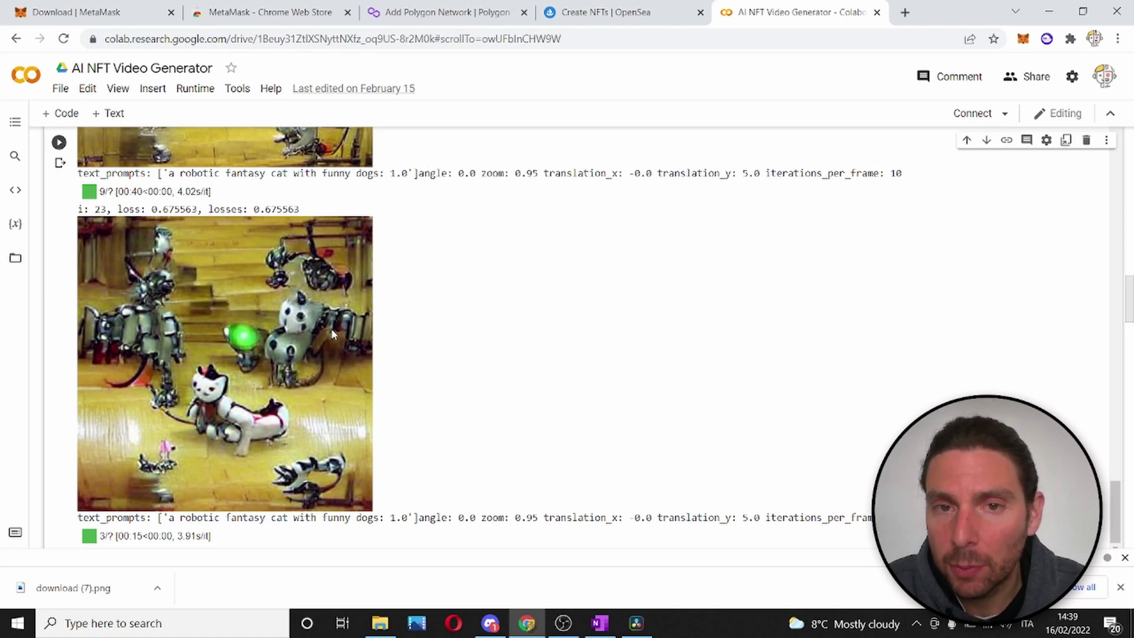
- Upload download (7).png as the new item's image
click(624, 14)
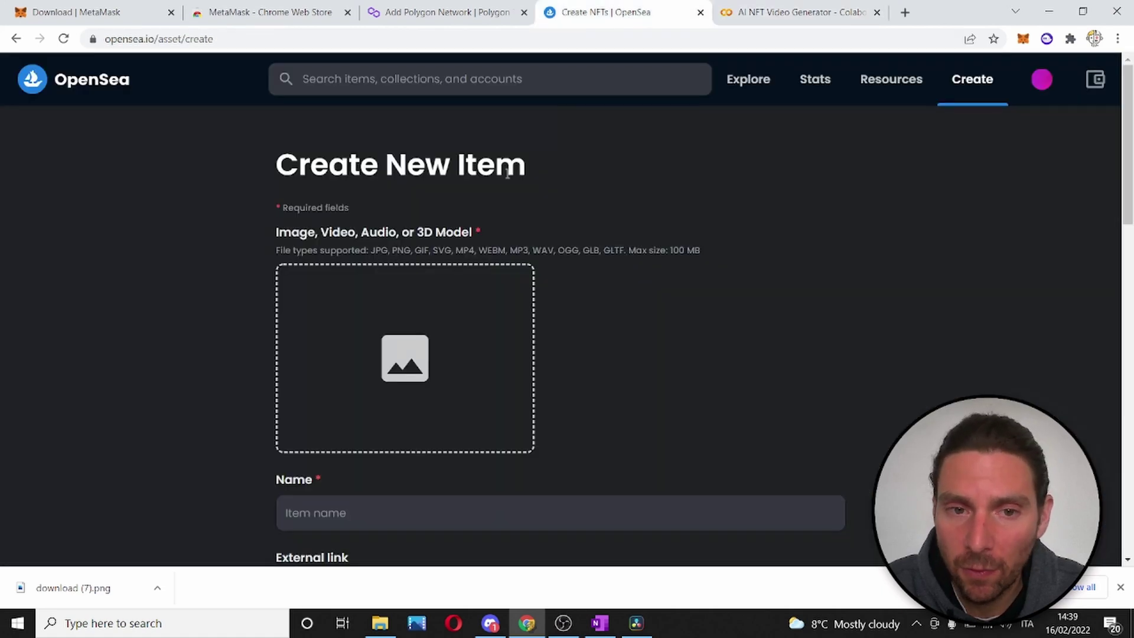
click(412, 347)
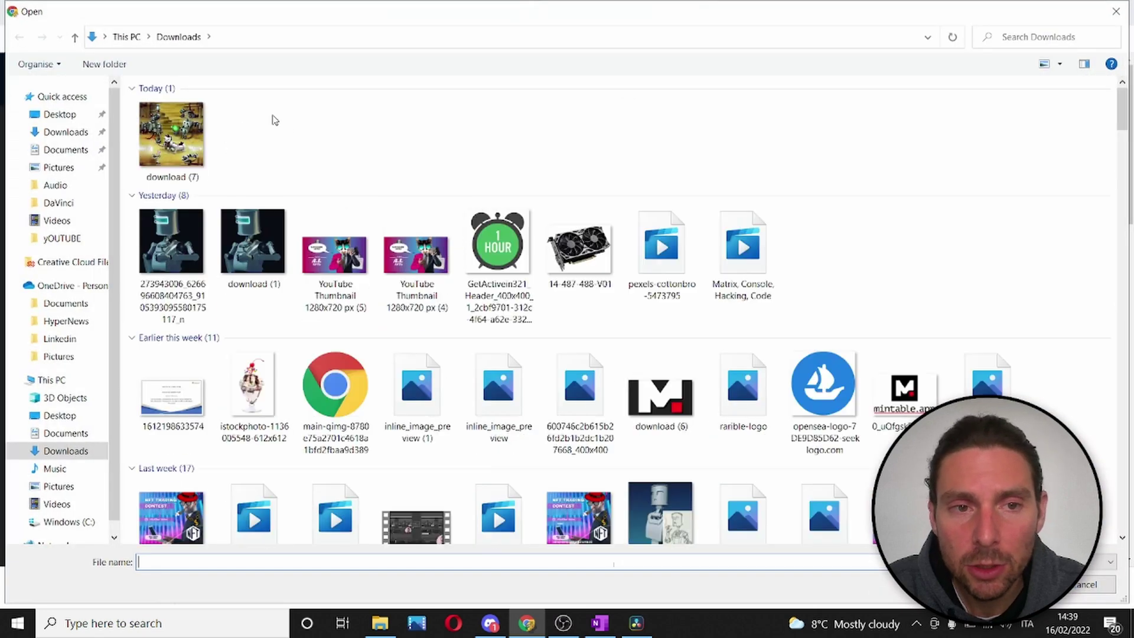
double_click(170, 140)
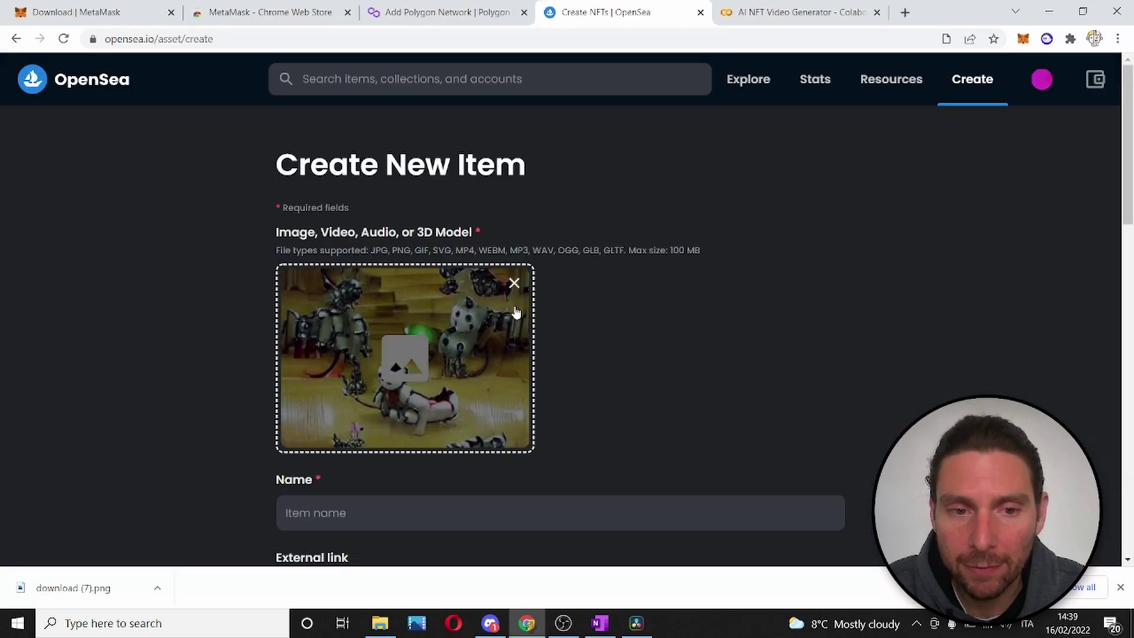
scroll(396, 432, down, 1)
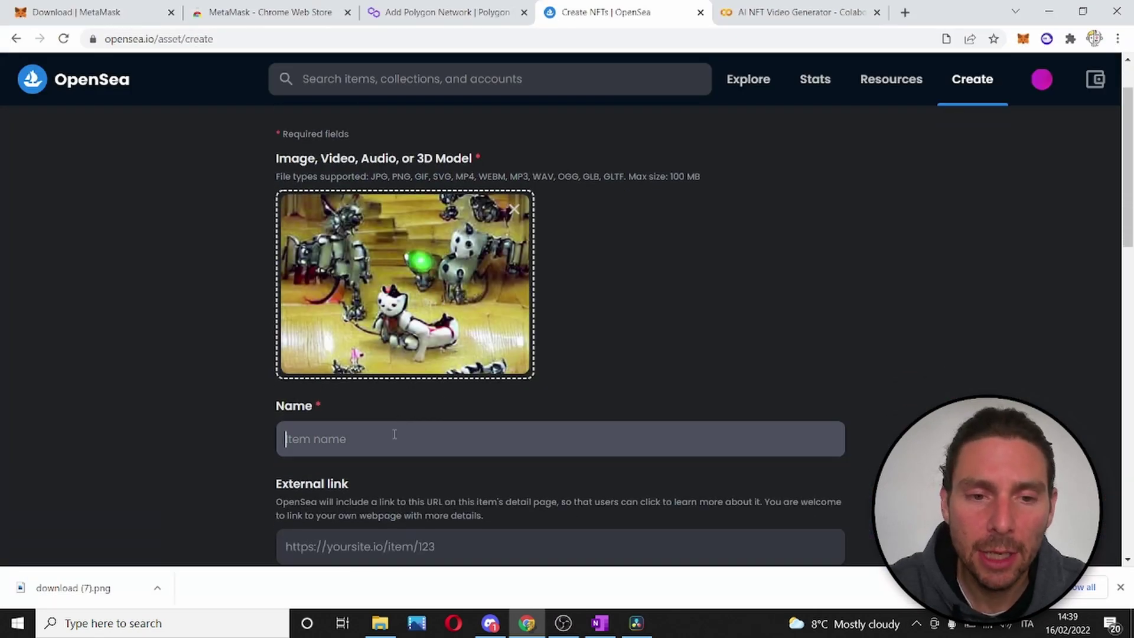
- Name the item 'a robotic fantasy cat with funny dogs' and add the YouTube link and description
click(741, 13)
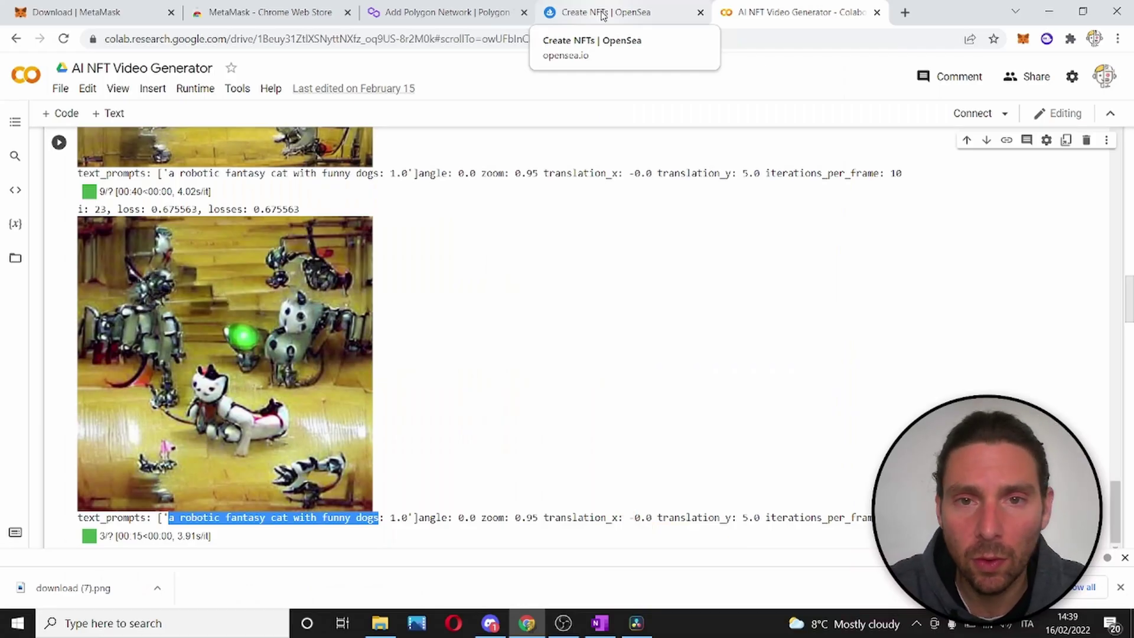
click(603, 14)
key(ctrl+v)
scroll(374, 349, down, 5)
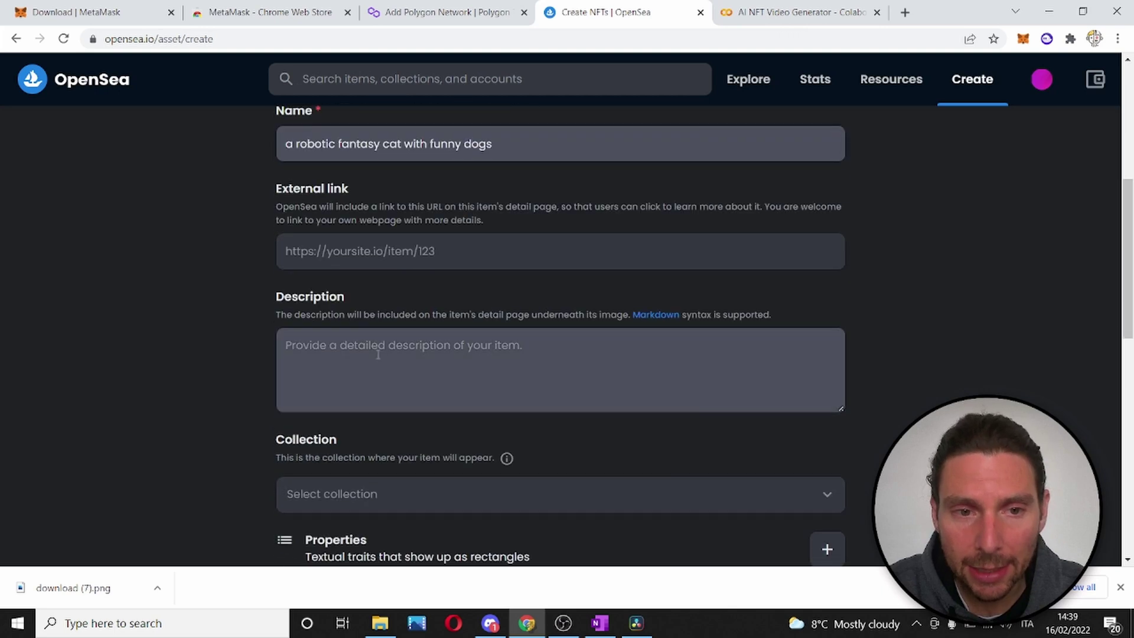
click(384, 252)
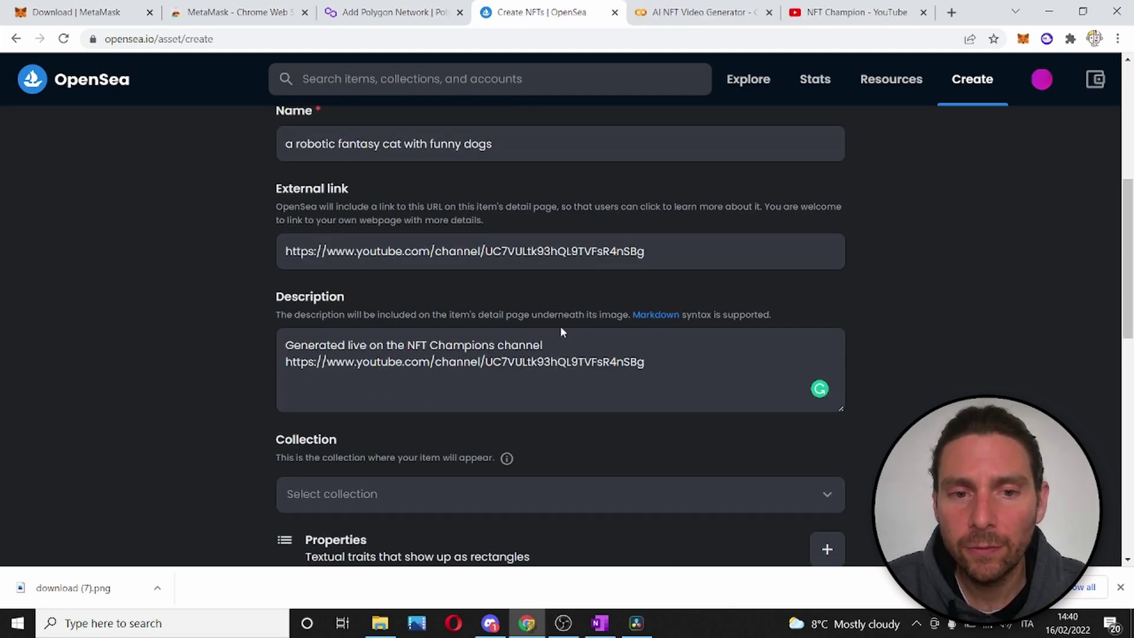
scroll(561, 330, down, 3)
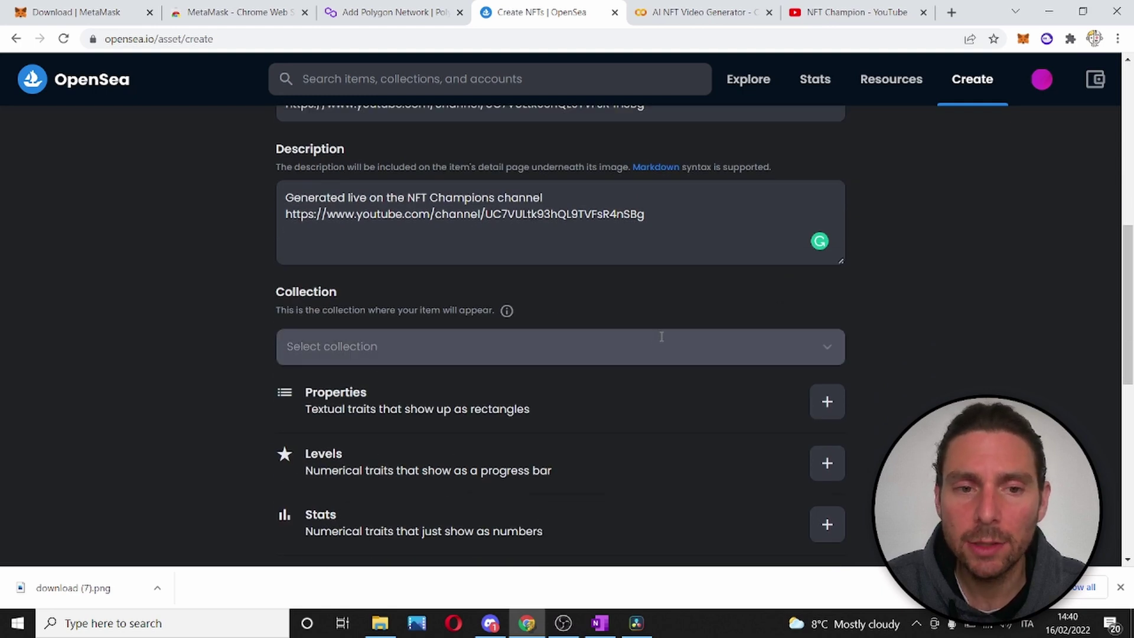
scroll(620, 360, down, 1)
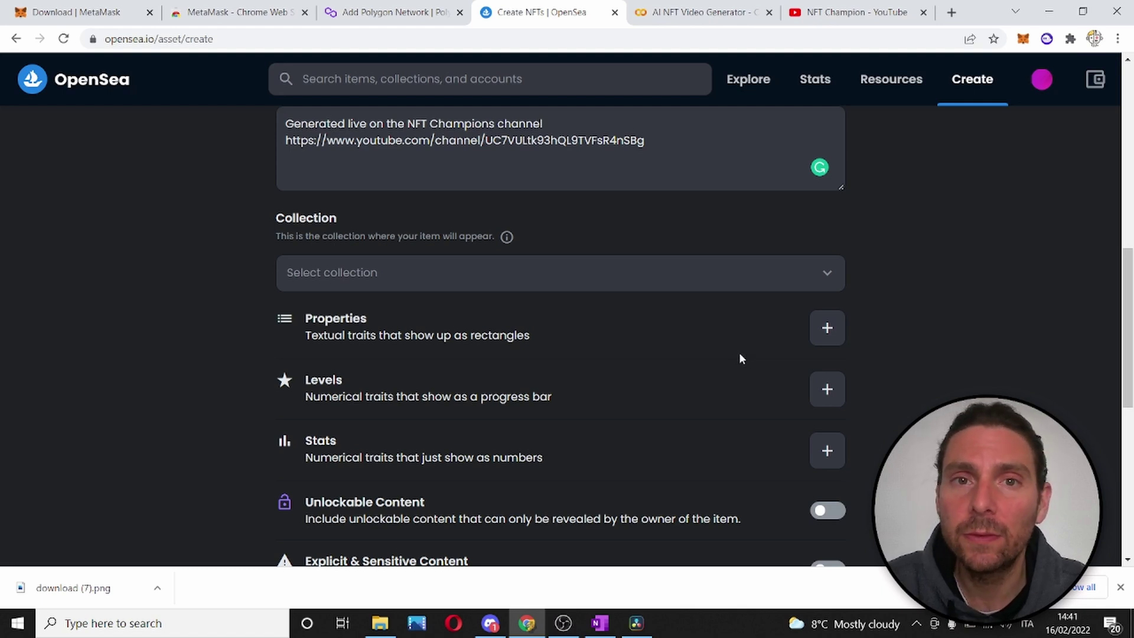
- Add a 'Title' property whose value is the pasted cat prompt
click(828, 329)
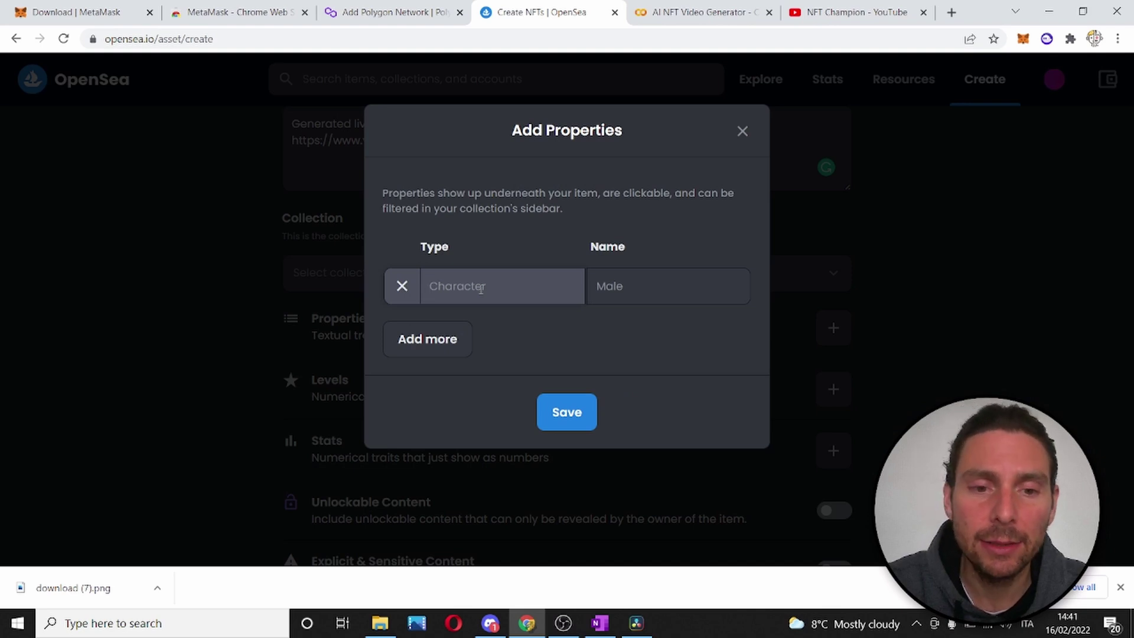
text(Title)
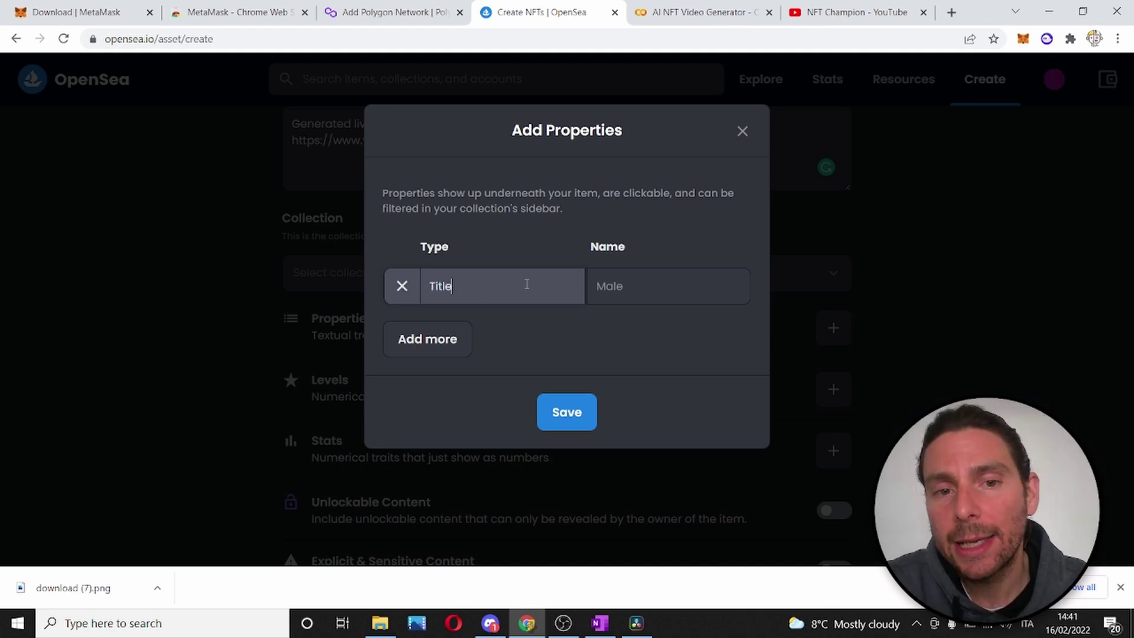
click(661, 281)
key(ctrl+v)
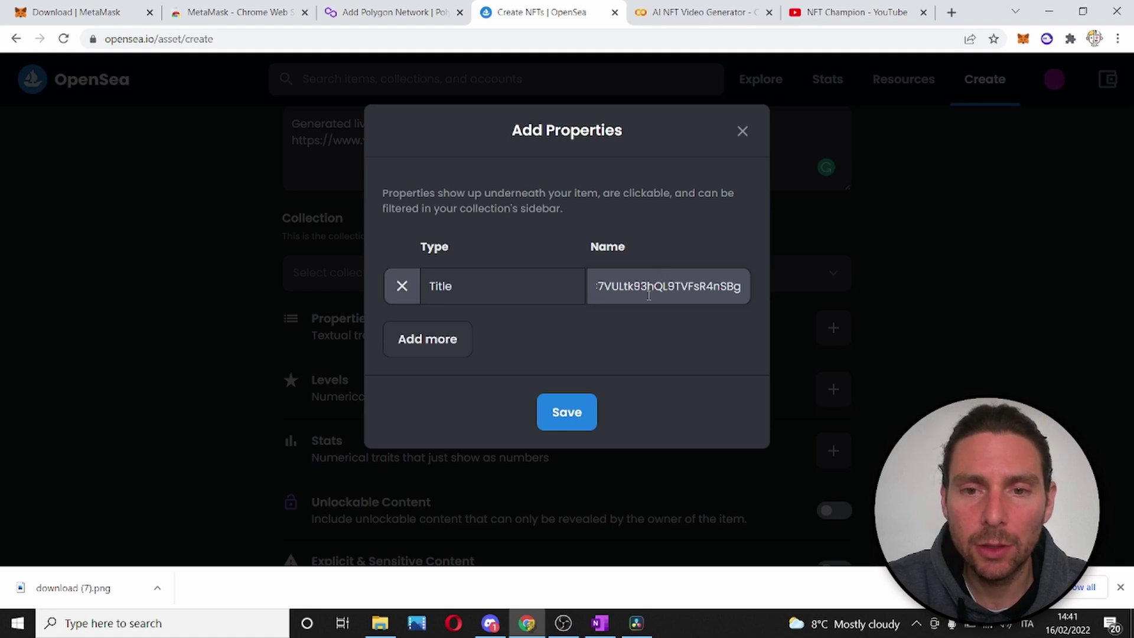
key(ctrl+a)
key(BackSpace)
key(ctrl+v)
click(563, 418)
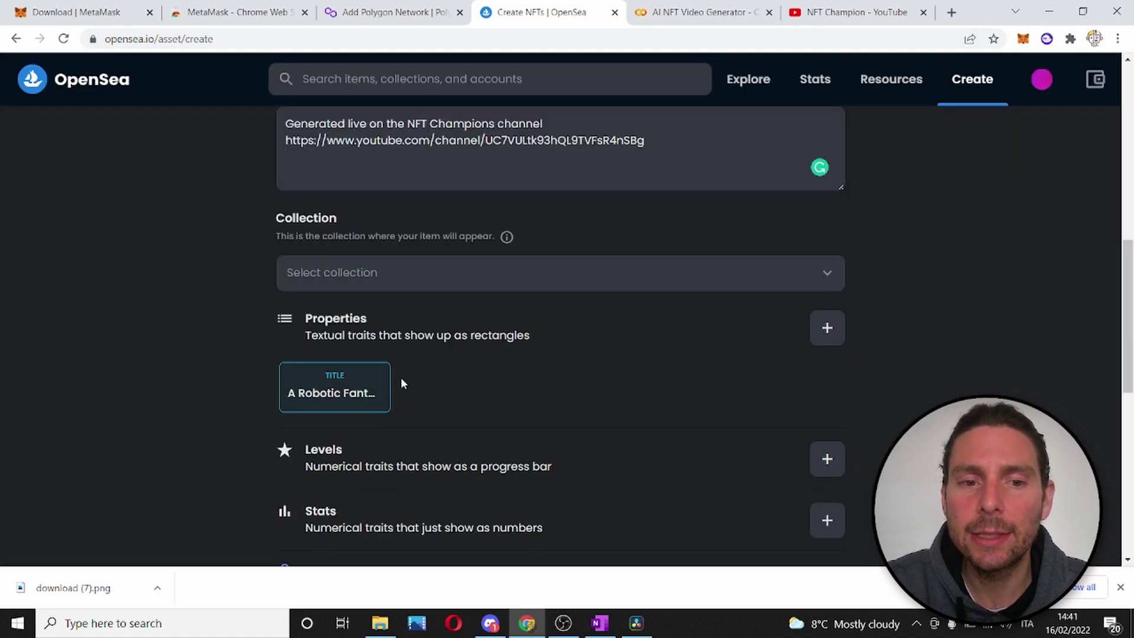
scroll(401, 381, down, 2)
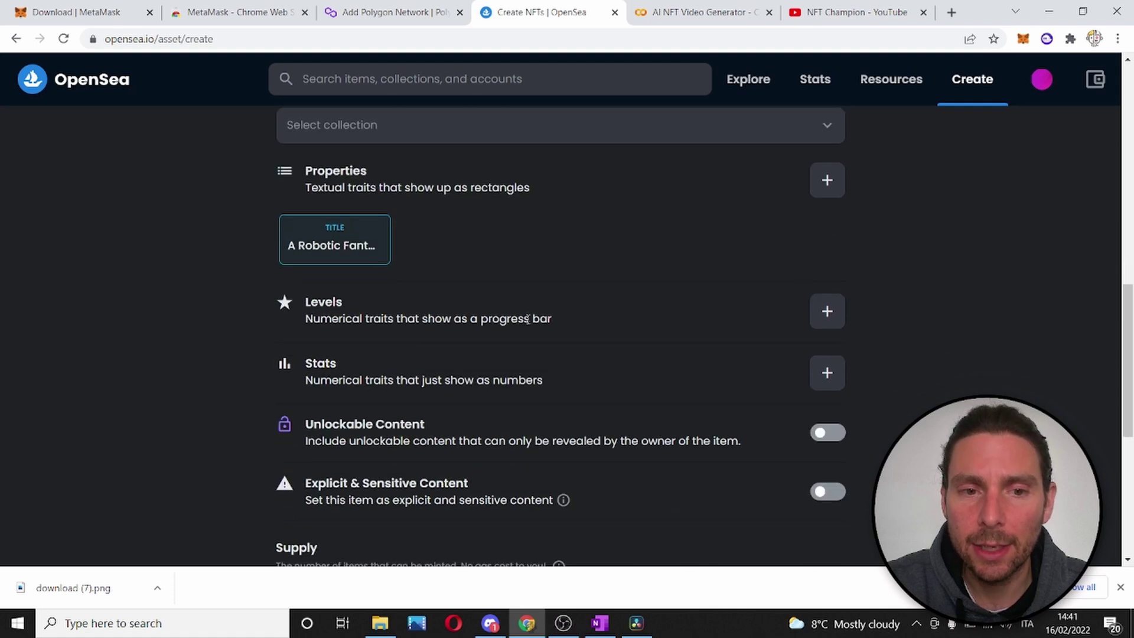
- Add an Iteration level of 2 of 5 and a Count stat of 2 of 23
click(835, 318)
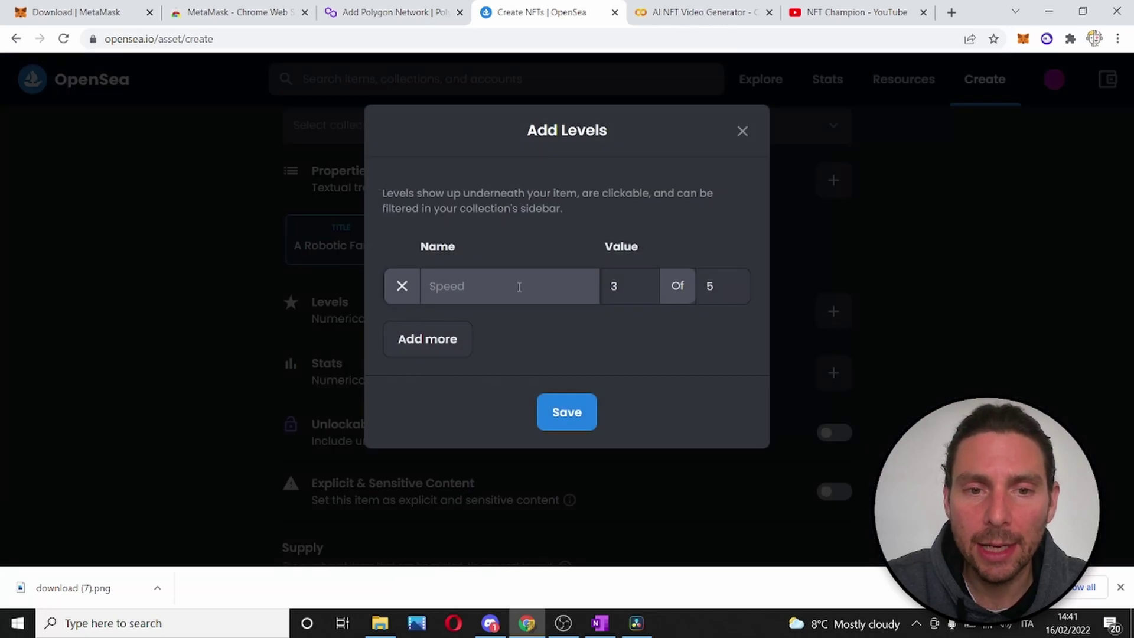
click(567, 413)
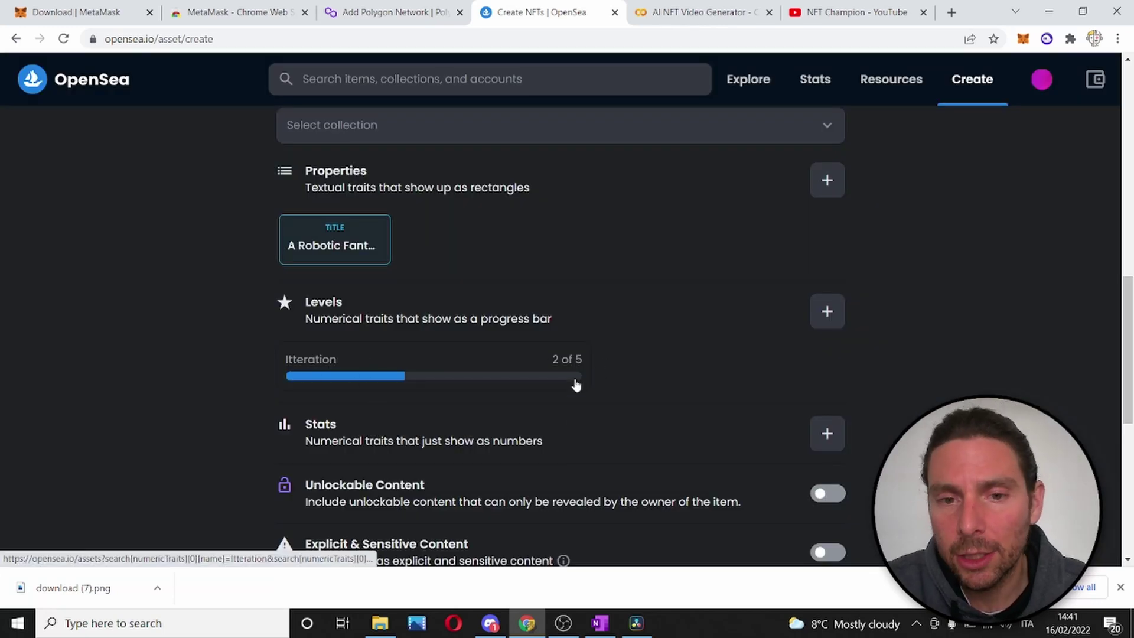
scroll(564, 381, down, 1)
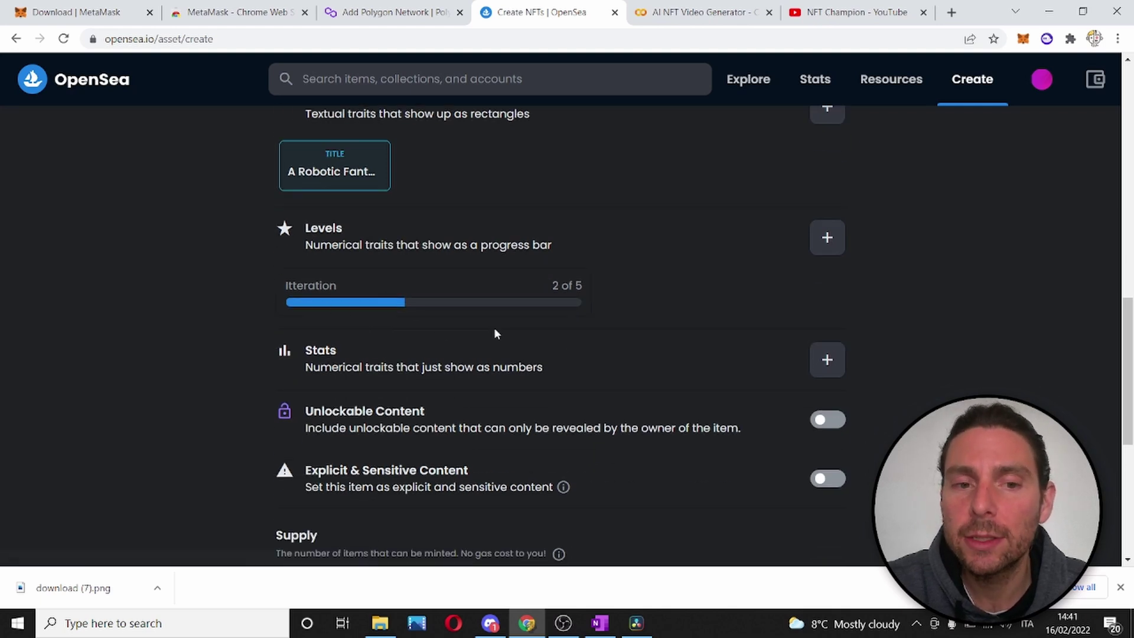
scroll(650, 307, down, 1)
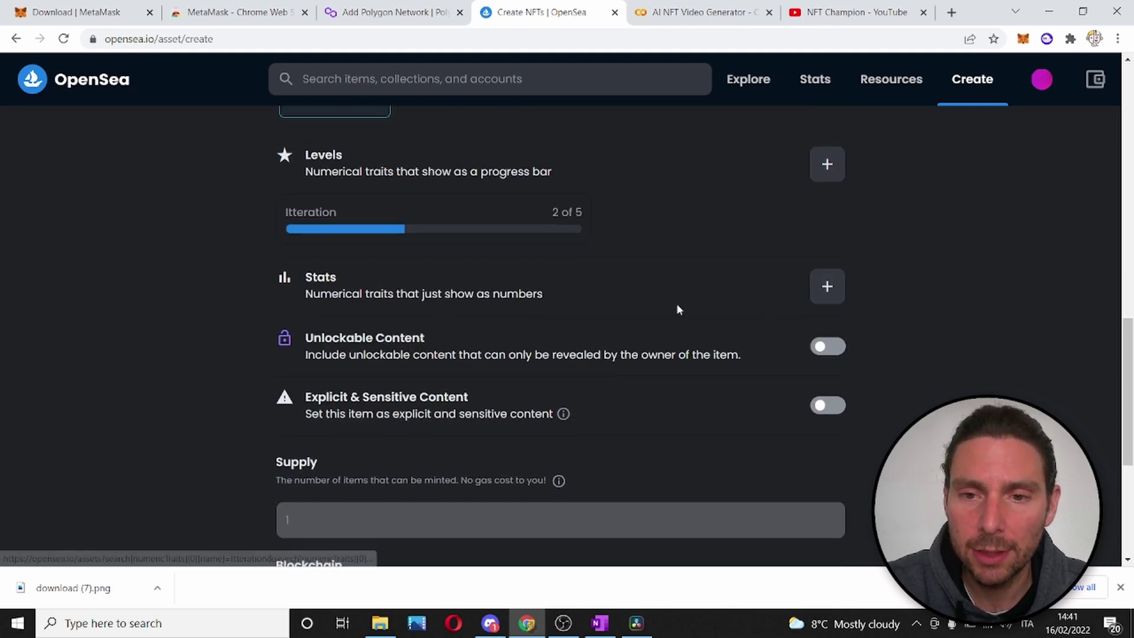
click(827, 286)
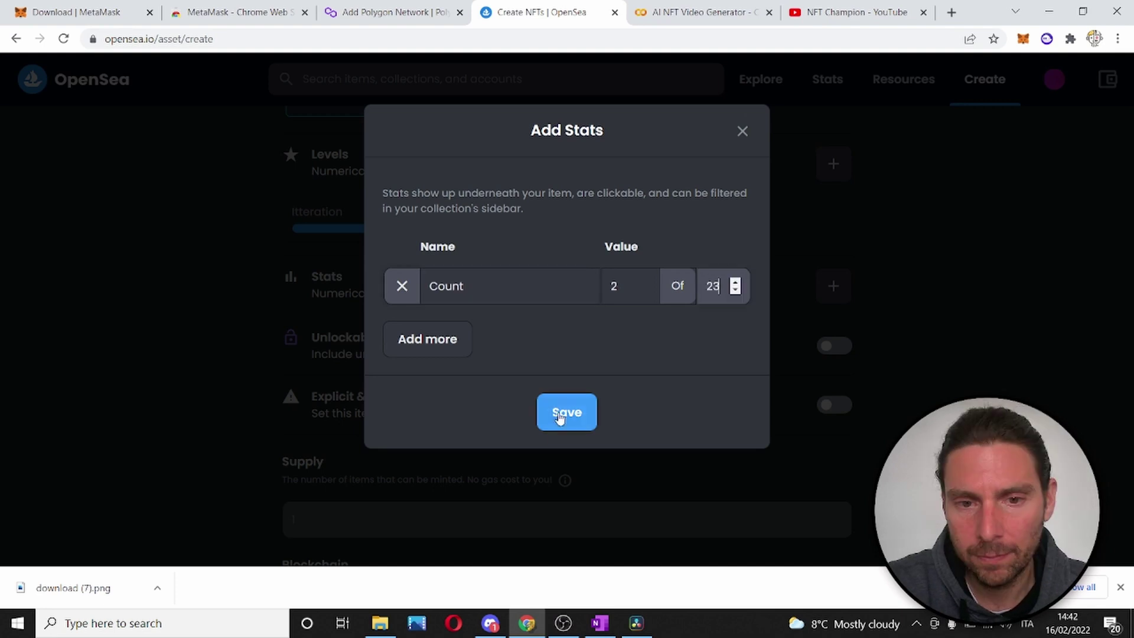
click(561, 412)
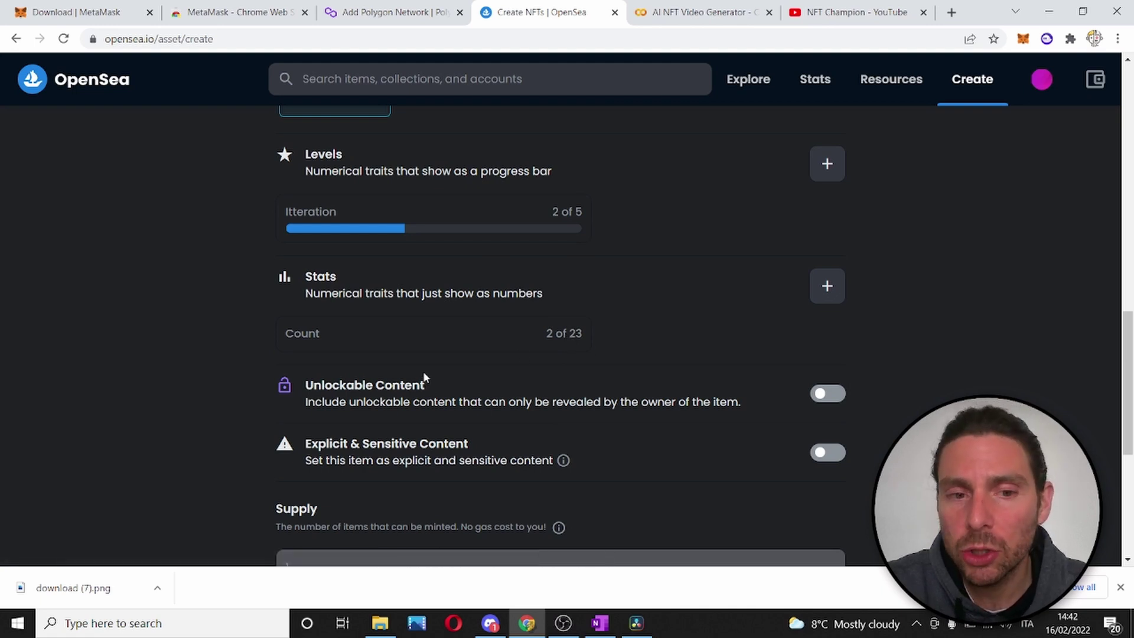
- Turn on unlockable content and paste 'Unlockable content' as its hidden text
click(834, 400)
scroll(577, 415, down, 1)
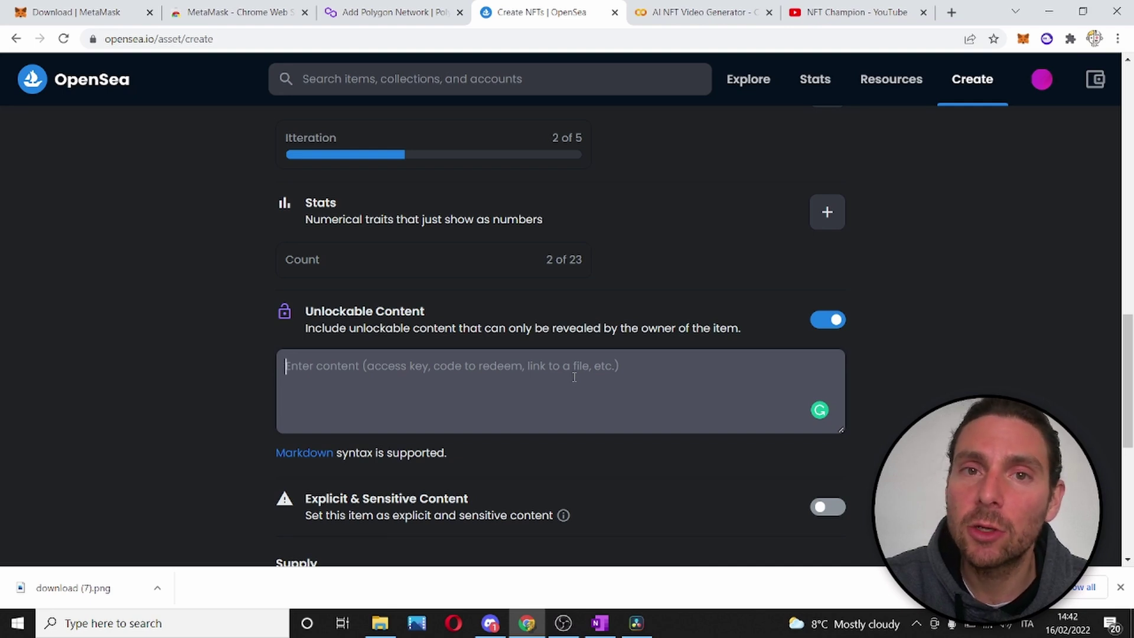
text(Unlockable content)
scroll(602, 354, down, 1)
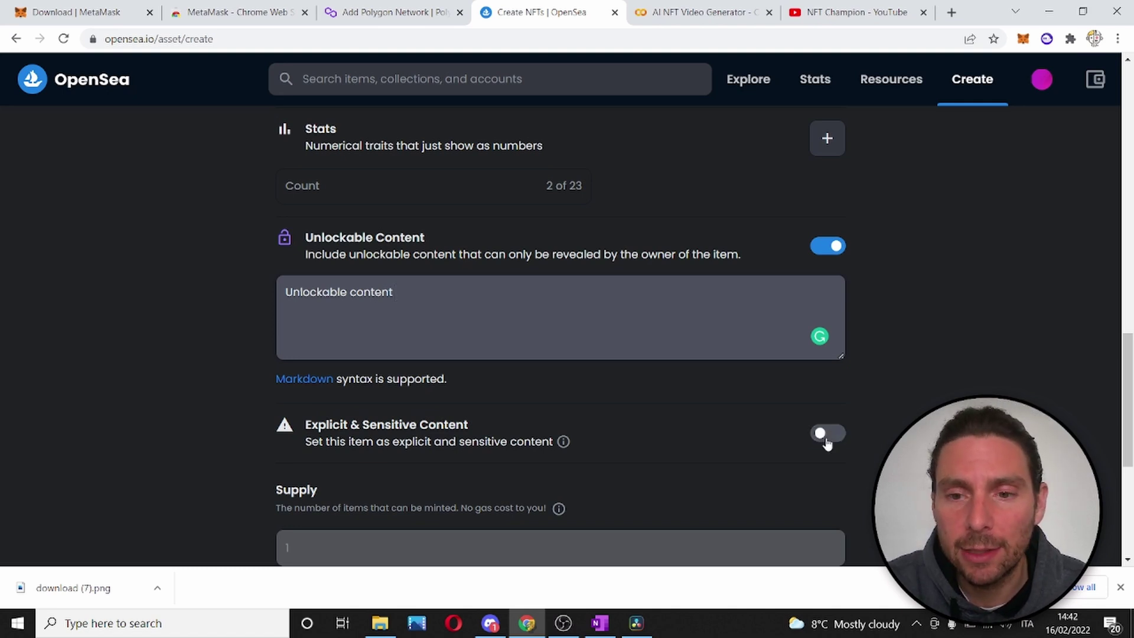
- Choose Polygon as the item's blockchain
scroll(827, 443, down, 5)
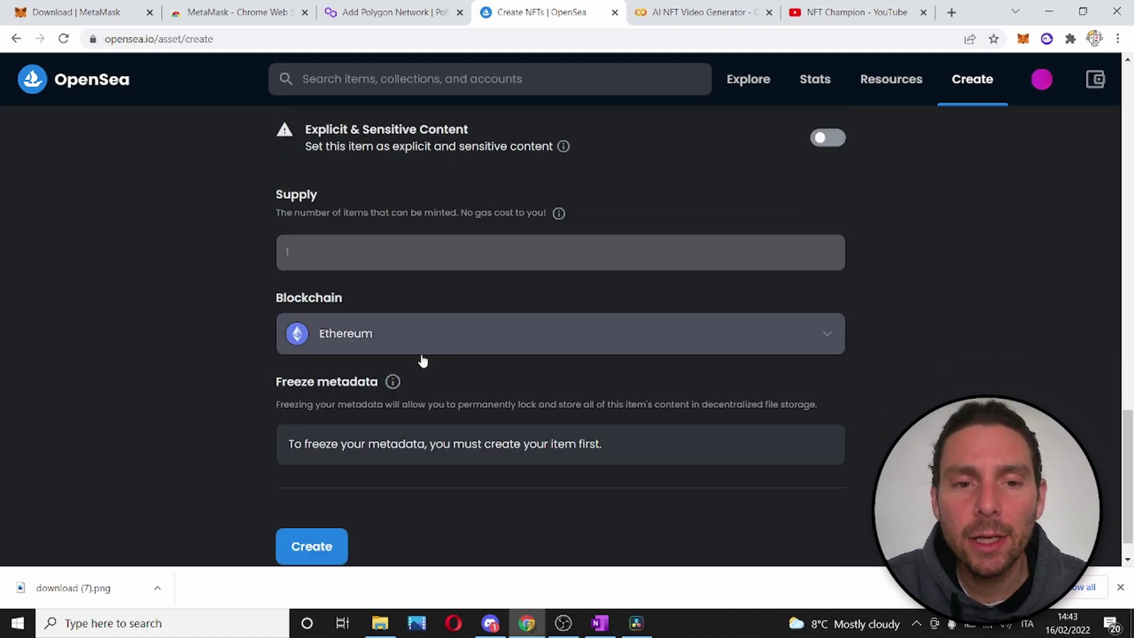
click(459, 338)
click(366, 383)
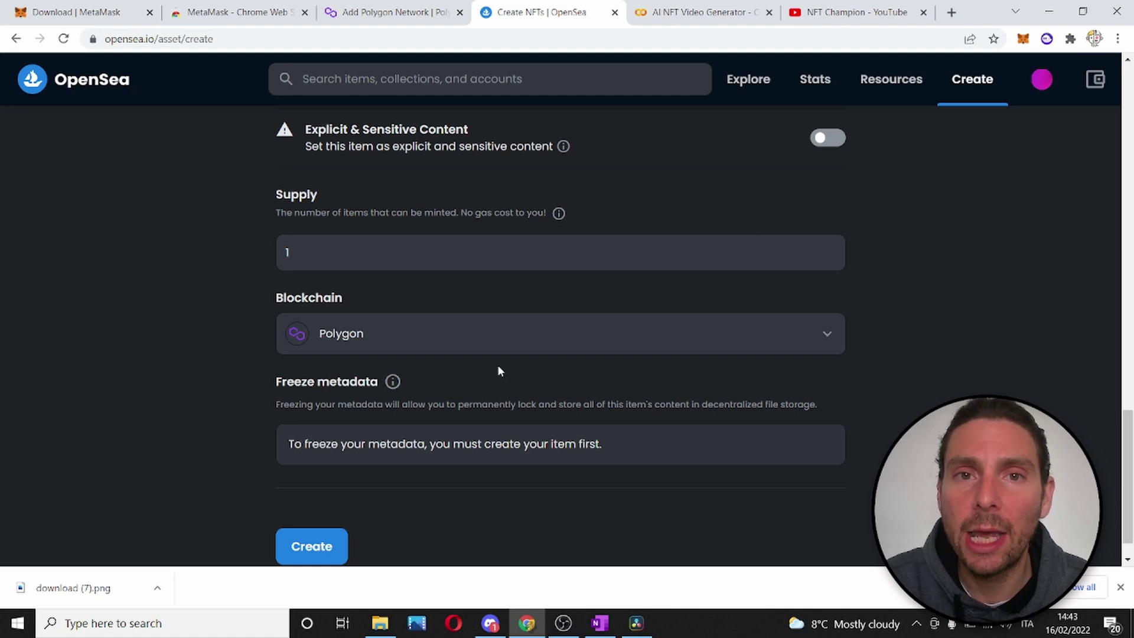
- Review the completed form and create the NFT 'a robotic fantasy cat with funny dogs'
scroll(498, 370, up, 15)
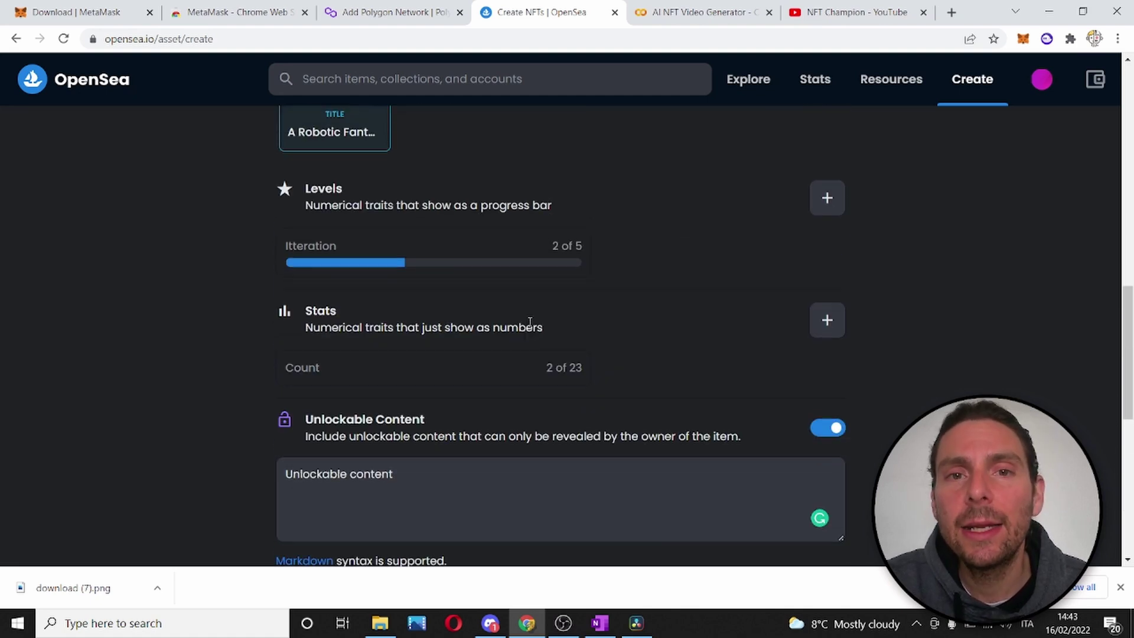
scroll(528, 321, down, 15)
scroll(526, 321, down, 1)
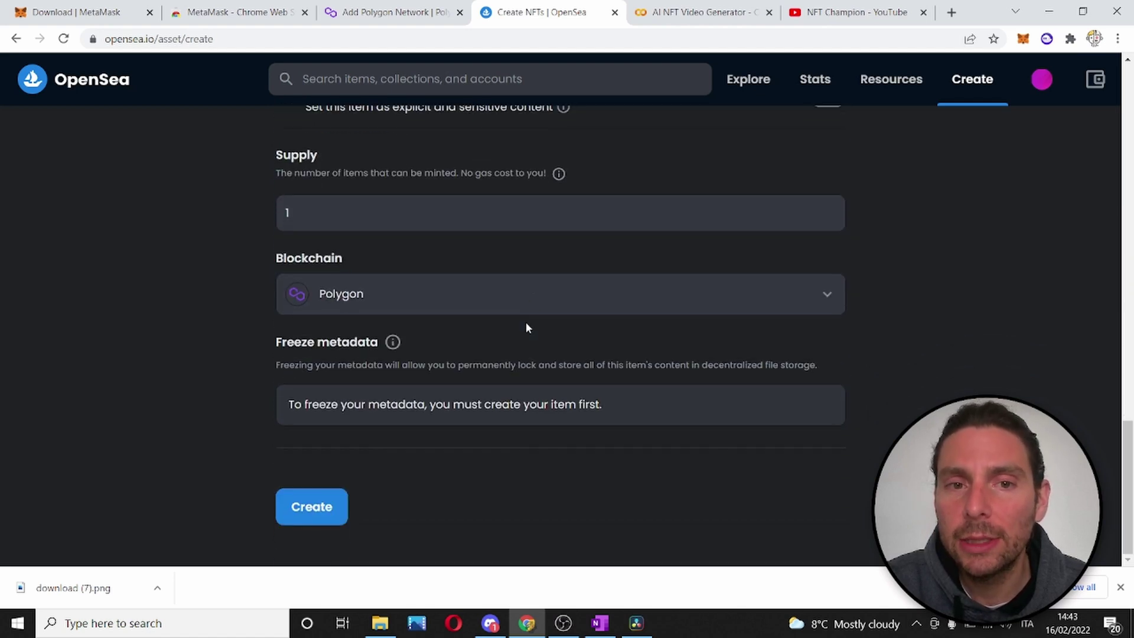
scroll(526, 321, up, 4)
scroll(528, 328, down, 4)
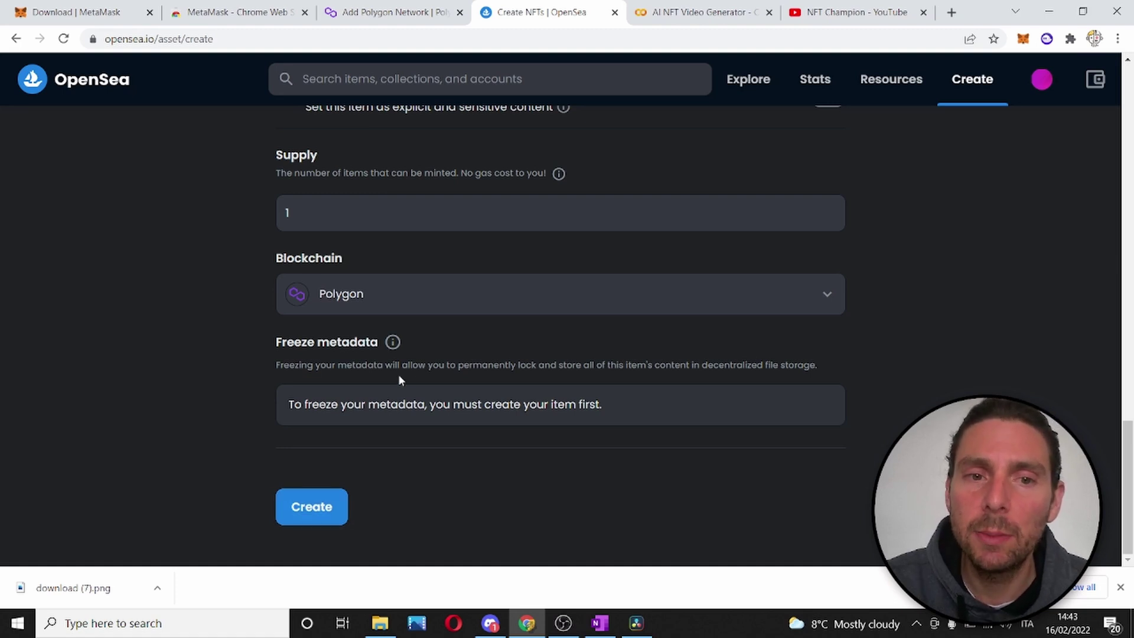
scroll(414, 367, up, 4)
scroll(417, 364, up, 6)
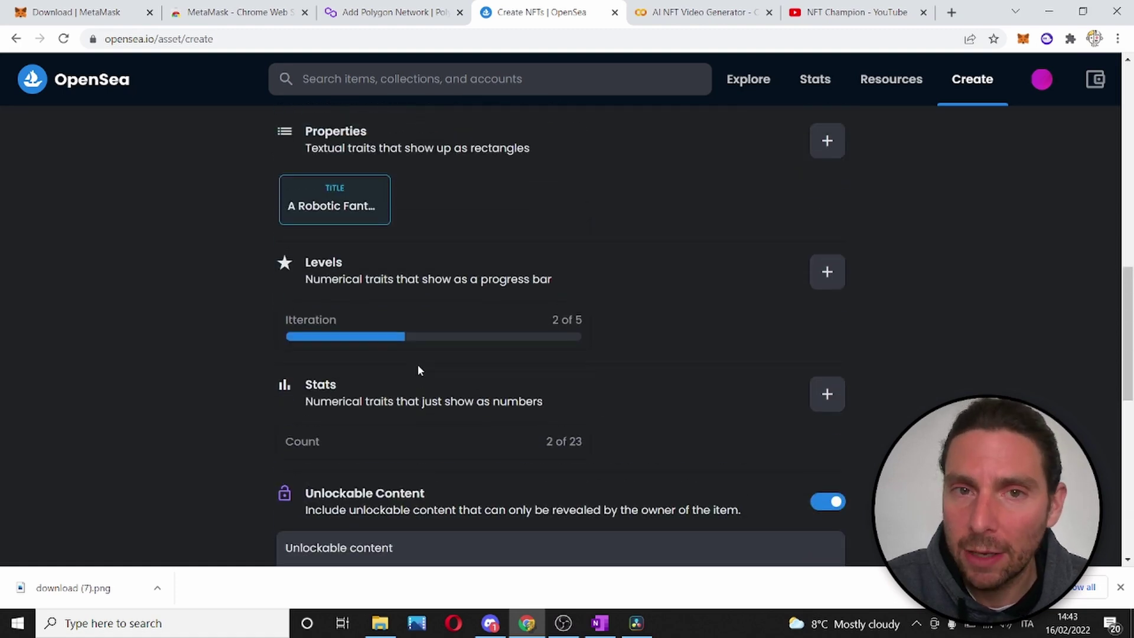
scroll(417, 370, up, 3)
scroll(419, 370, up, 4)
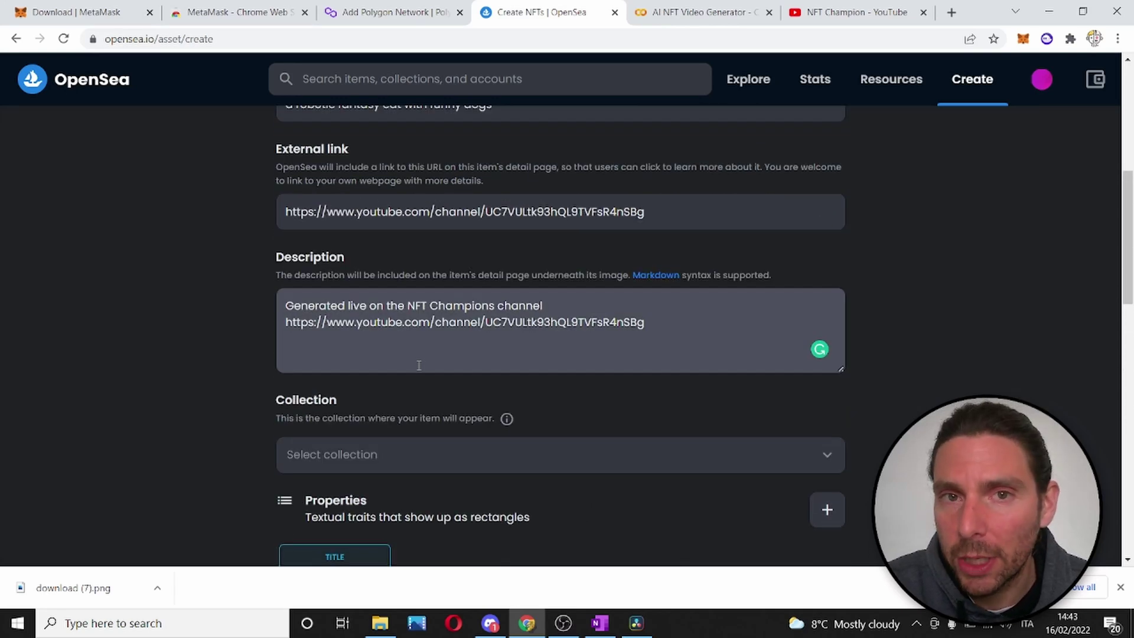
scroll(418, 366, down, 15)
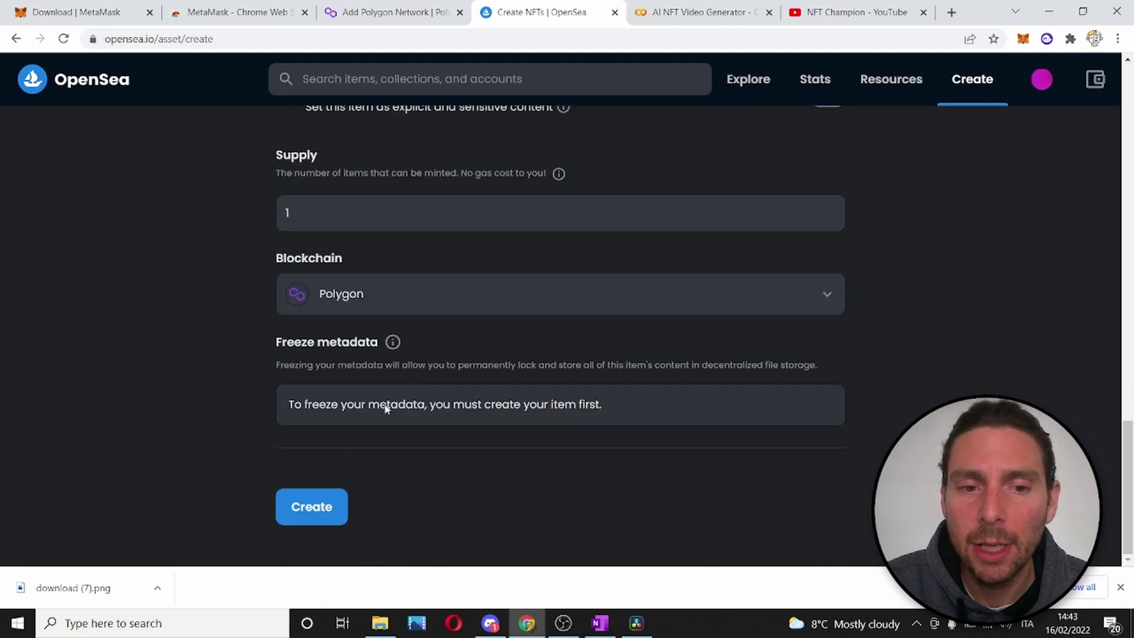
click(313, 513)
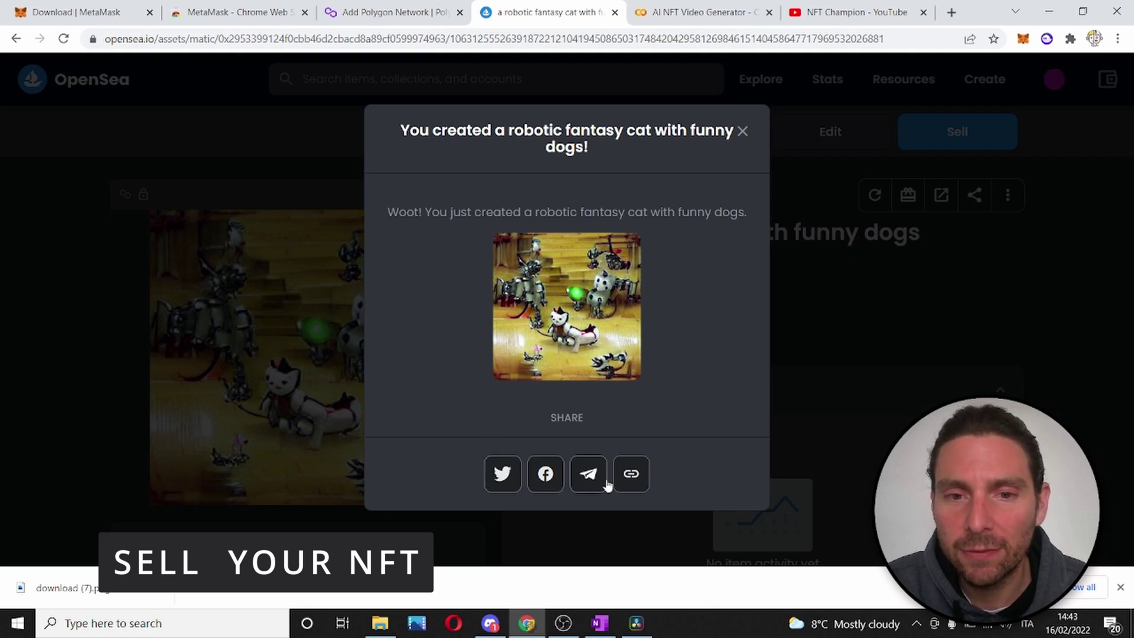
- Close the 'You created' confirmation and start a sale listing for the cat NFT
click(743, 131)
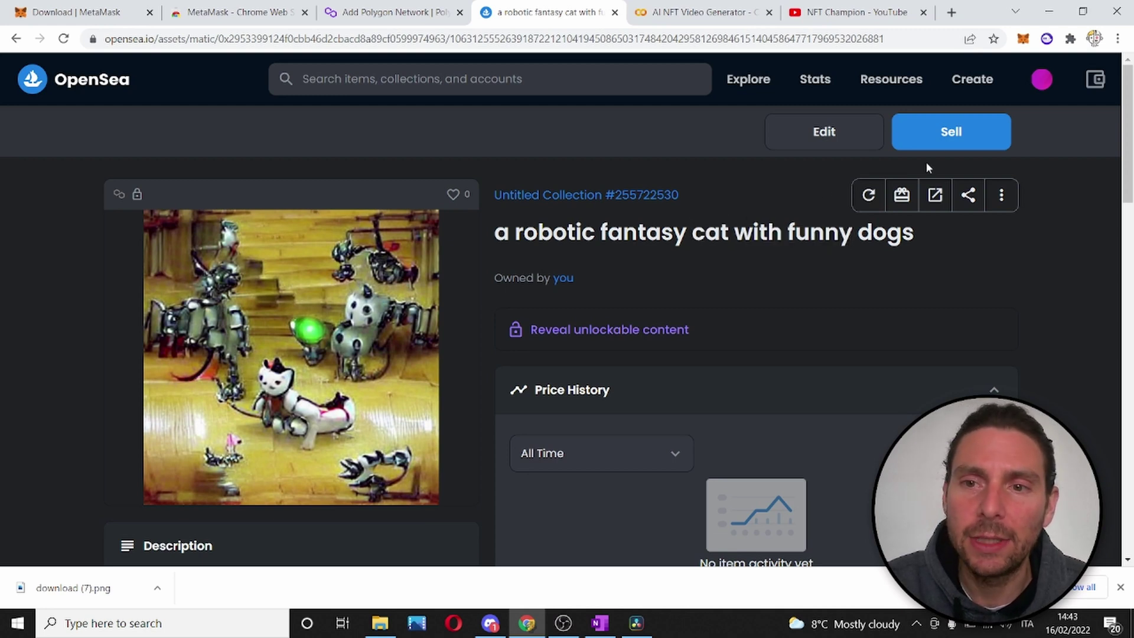
click(956, 136)
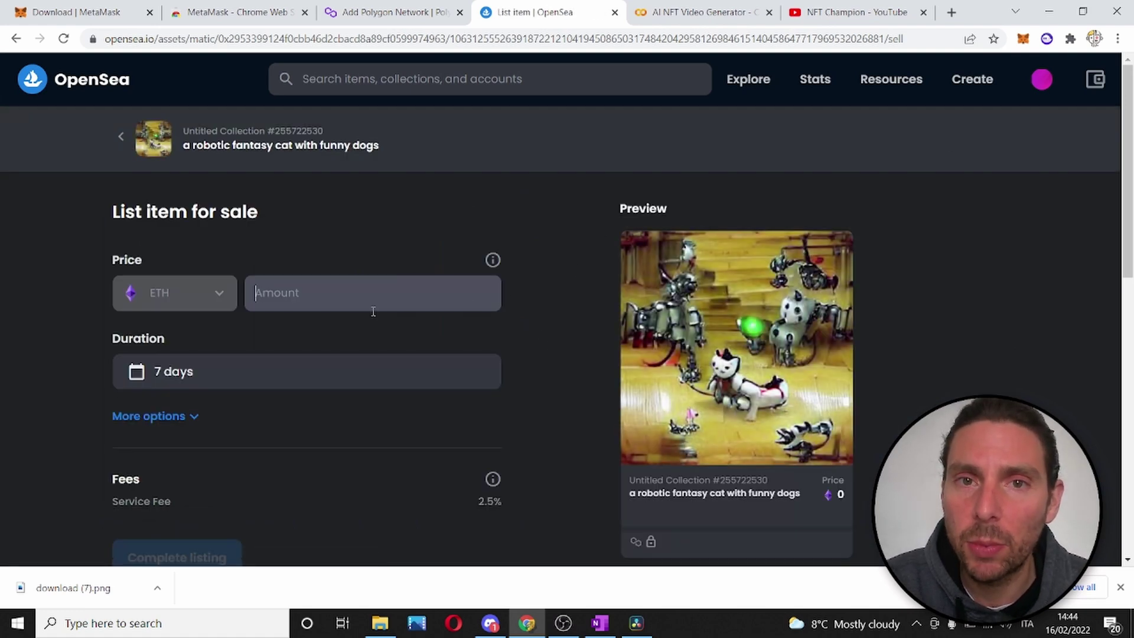
- Enter a sale price of 1 ETH and expand the additional listing options
scroll(201, 296, down, 1)
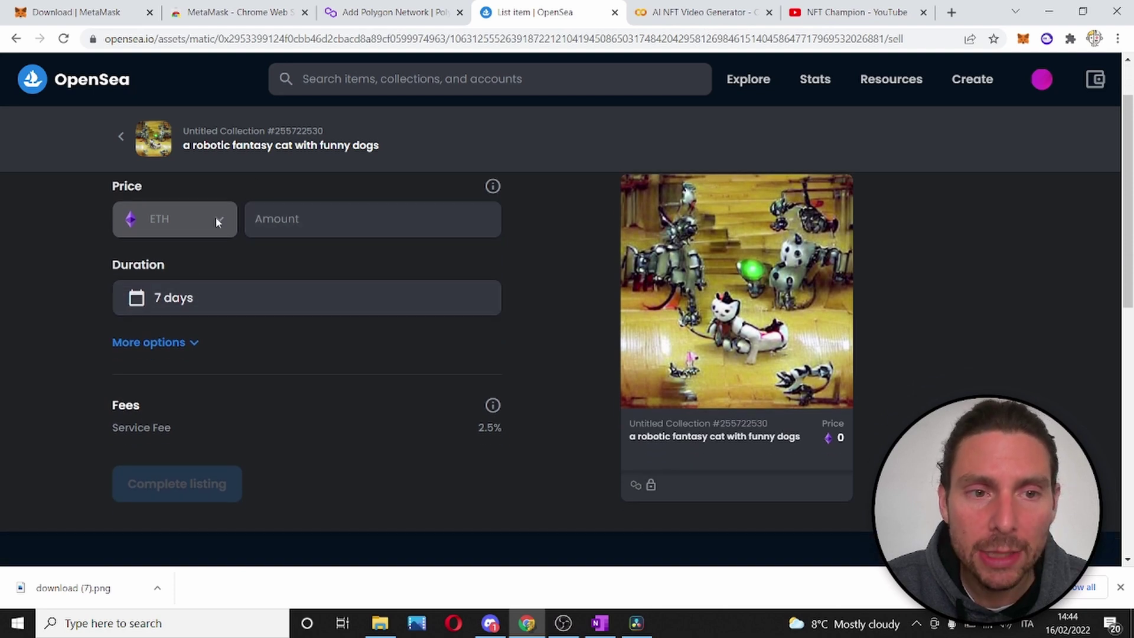
scroll(287, 232, up, 1)
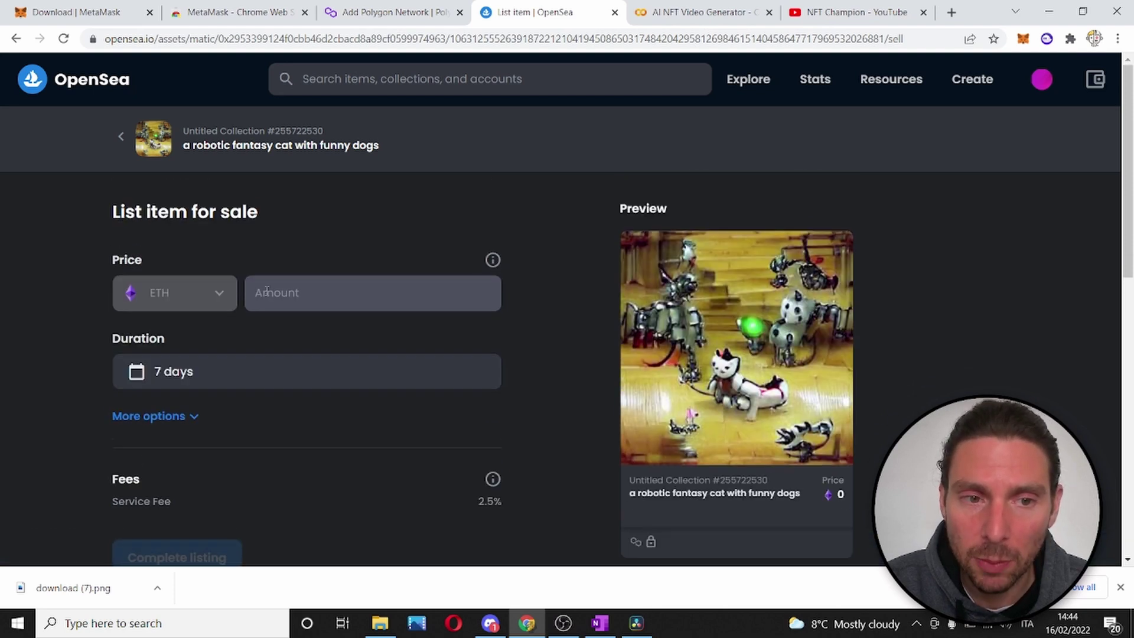
click(291, 300)
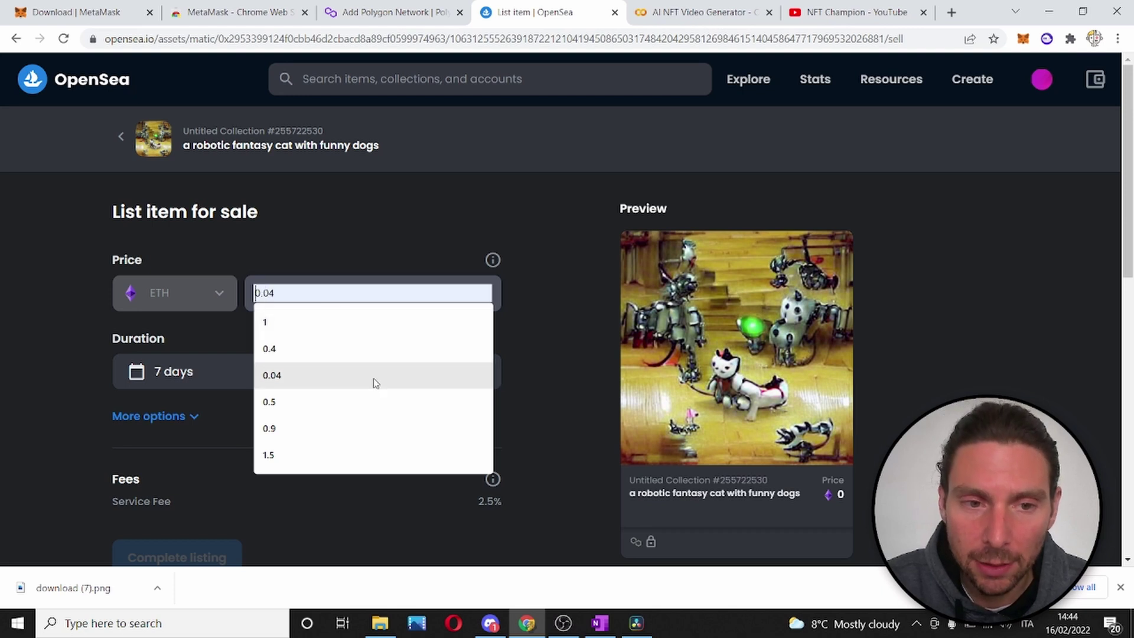
scroll(307, 376, down, 2)
click(168, 291)
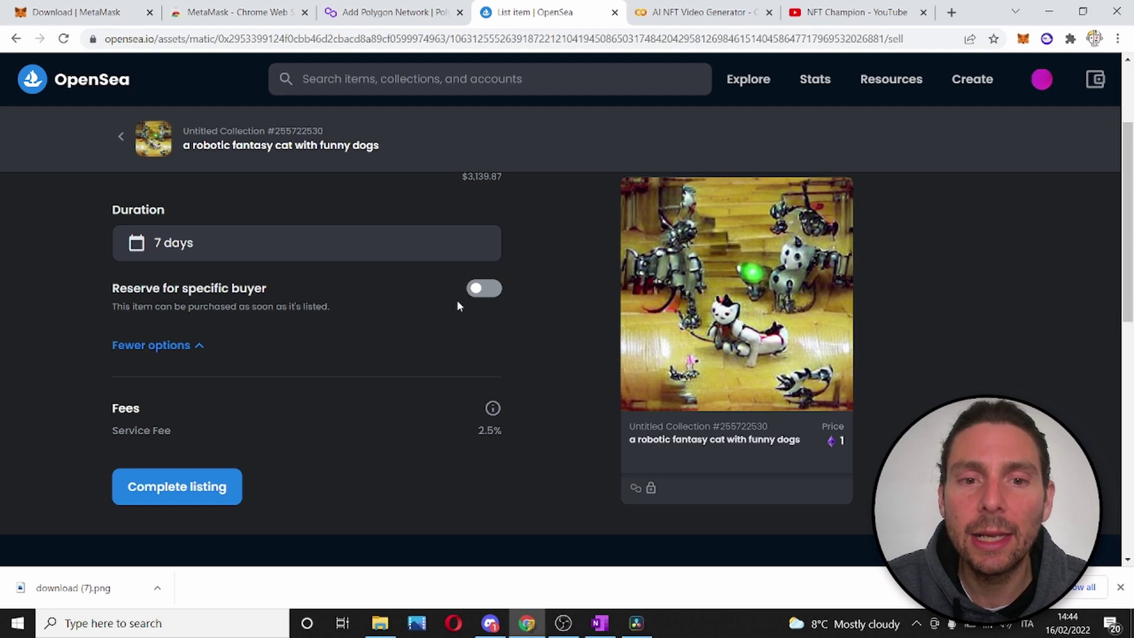
scroll(577, 369, up, 1)
click(485, 365)
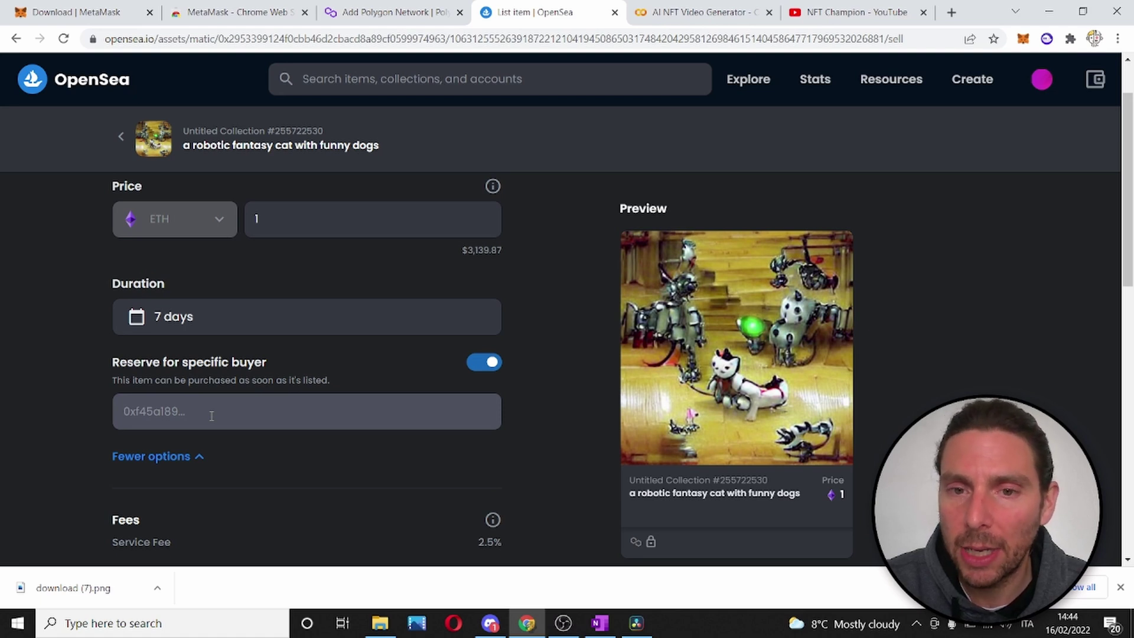
scroll(303, 280, up, 2)
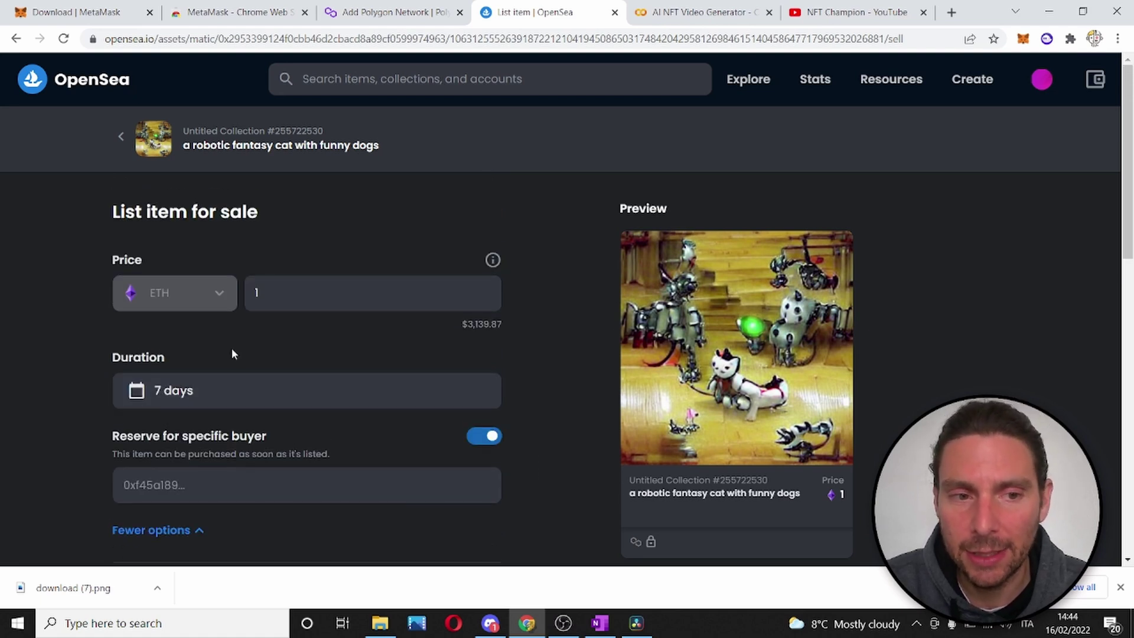
- Keep the listing duration at 7 days and switch off the reserved-buyer option
click(197, 396)
scroll(230, 434, down, 3)
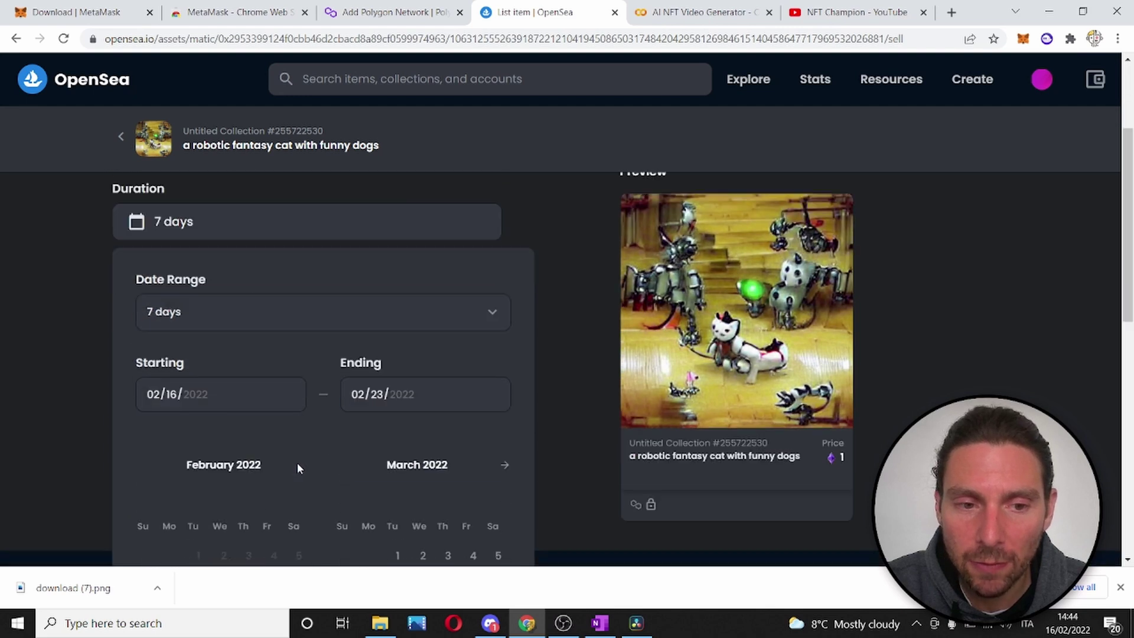
scroll(307, 317, up, 1)
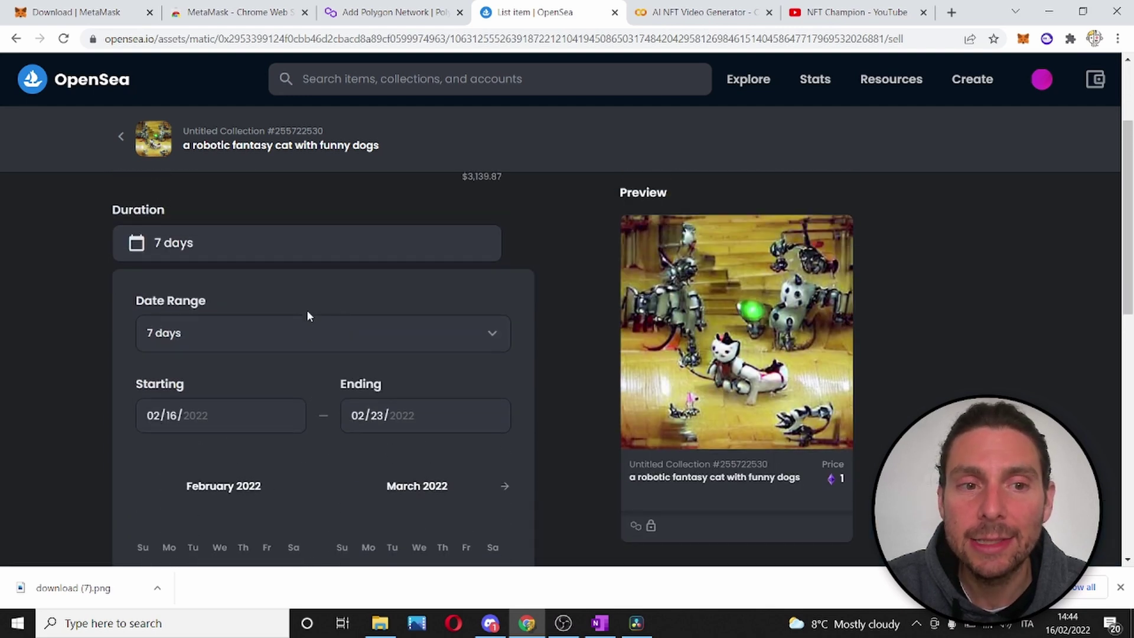
click(469, 329)
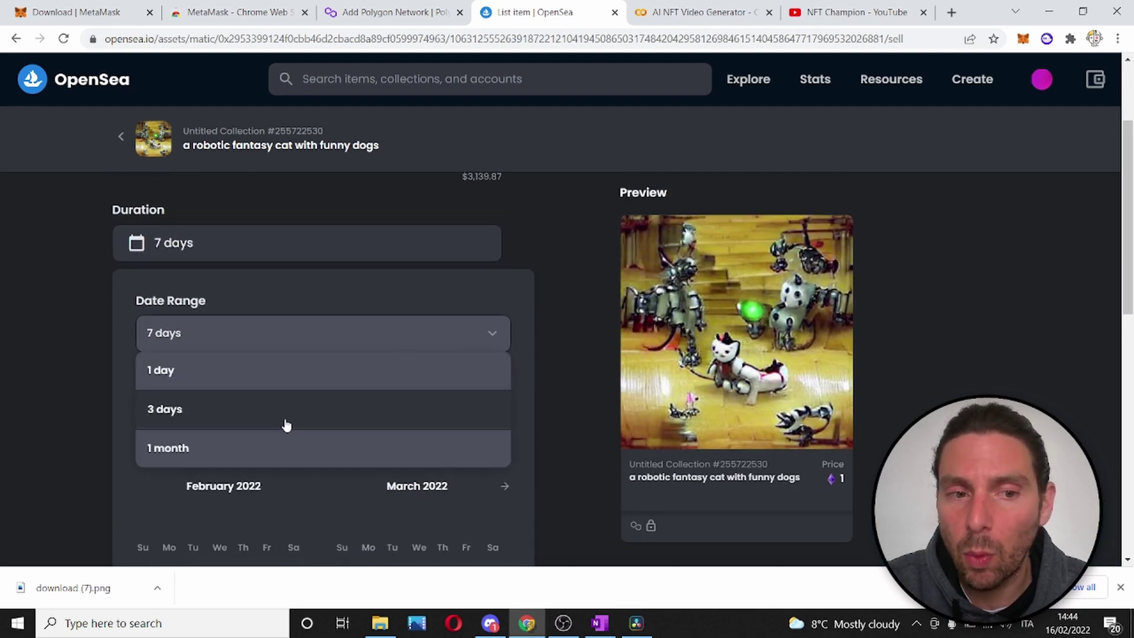
click(559, 239)
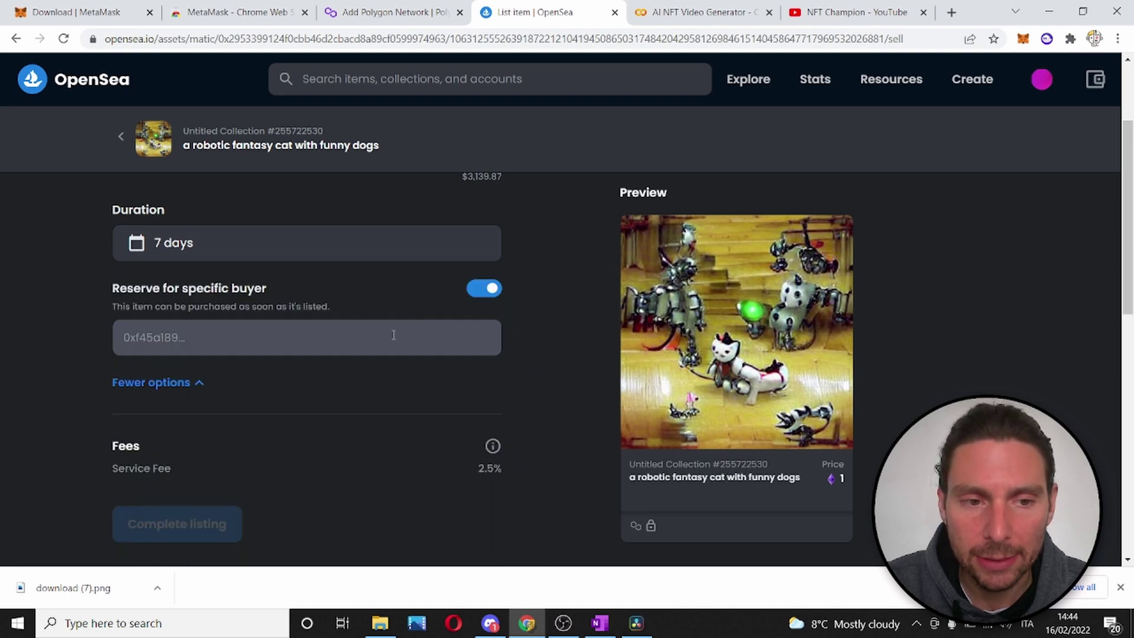
click(485, 288)
scroll(402, 314, down, 4)
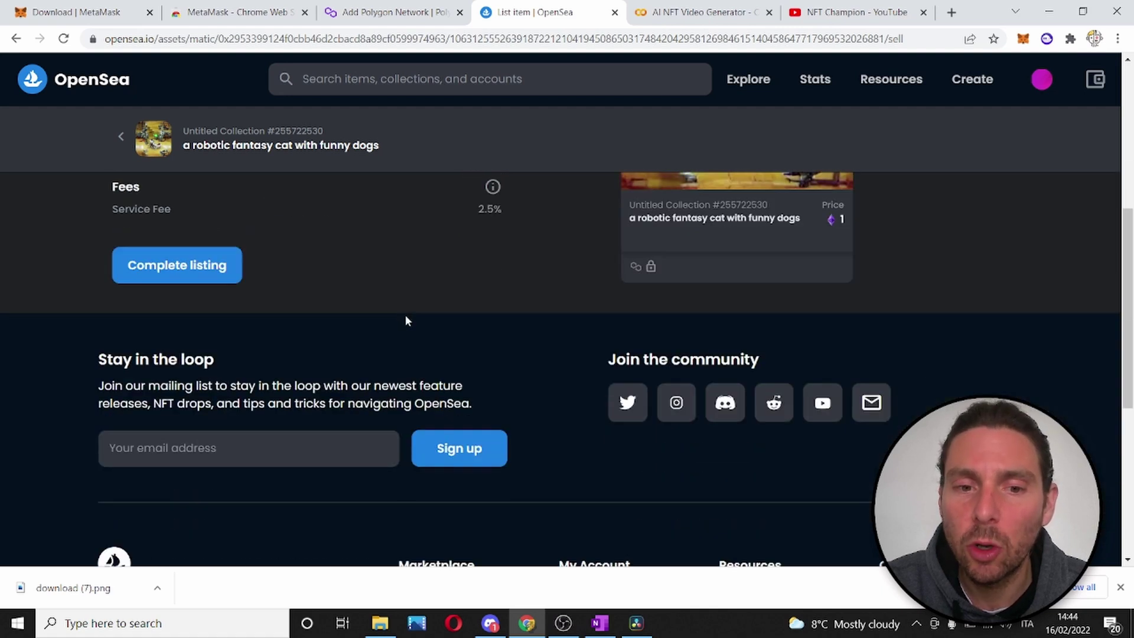
scroll(396, 301, up, 3)
scroll(403, 318, up, 1)
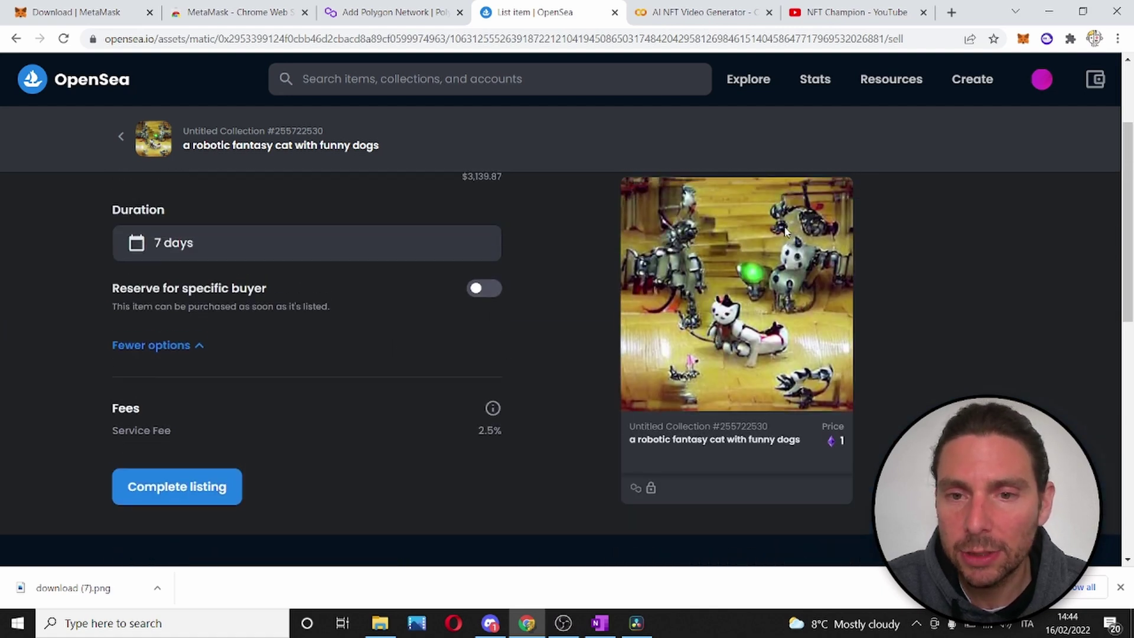
scroll(739, 227, up, 2)
scroll(520, 366, down, 3)
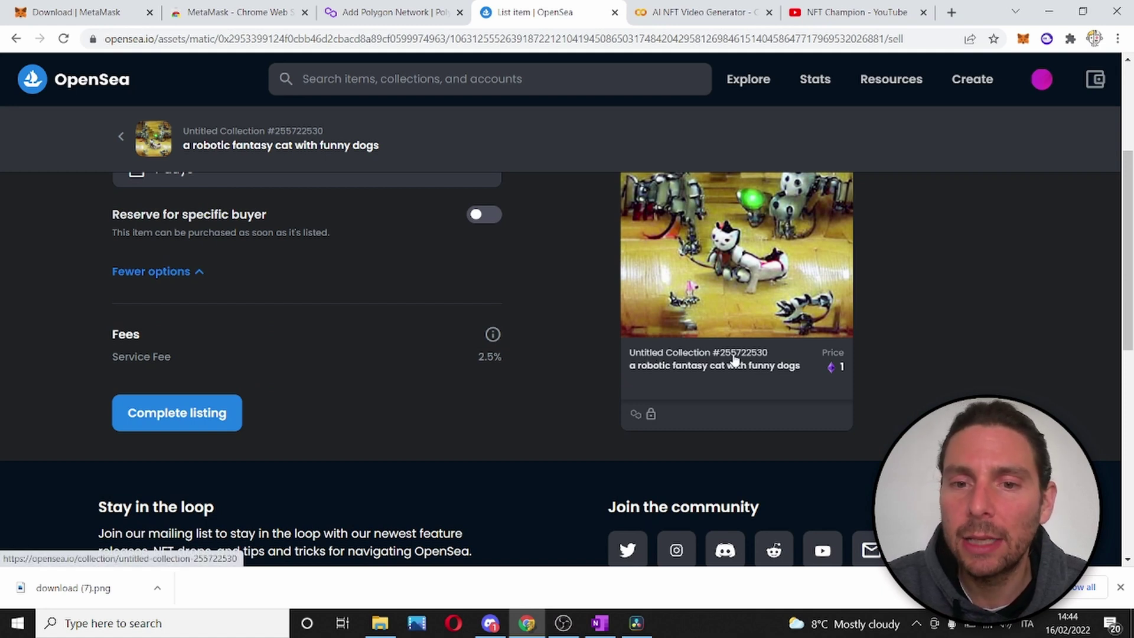
- List the robotic cat at 1 ETH until February 23, 2022, approving and signing in MetaMask
click(160, 415)
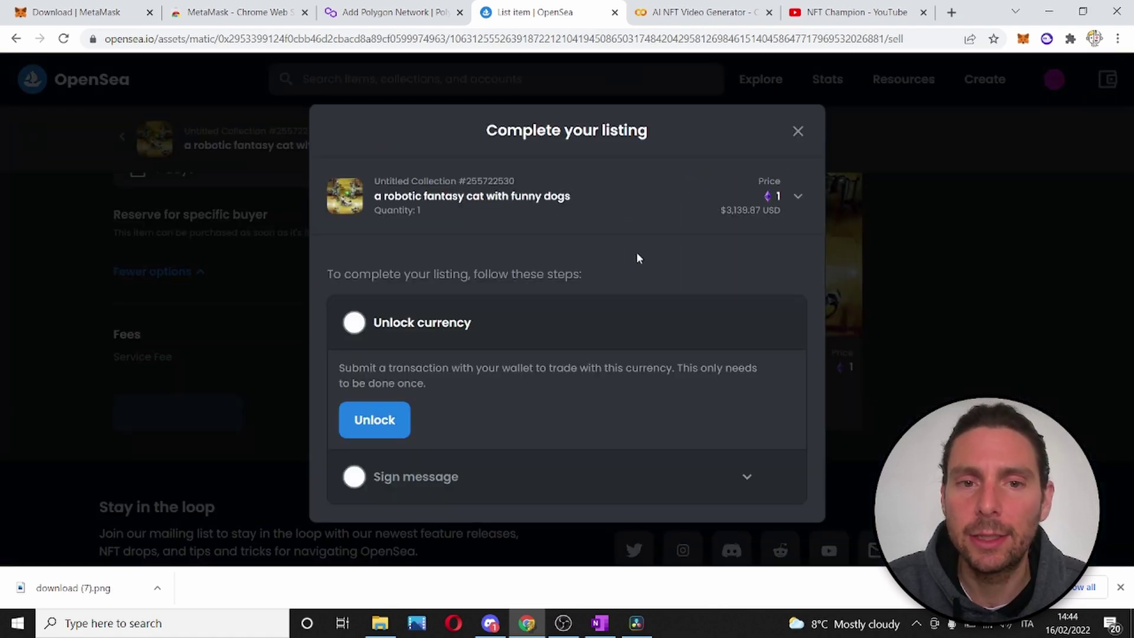
click(378, 419)
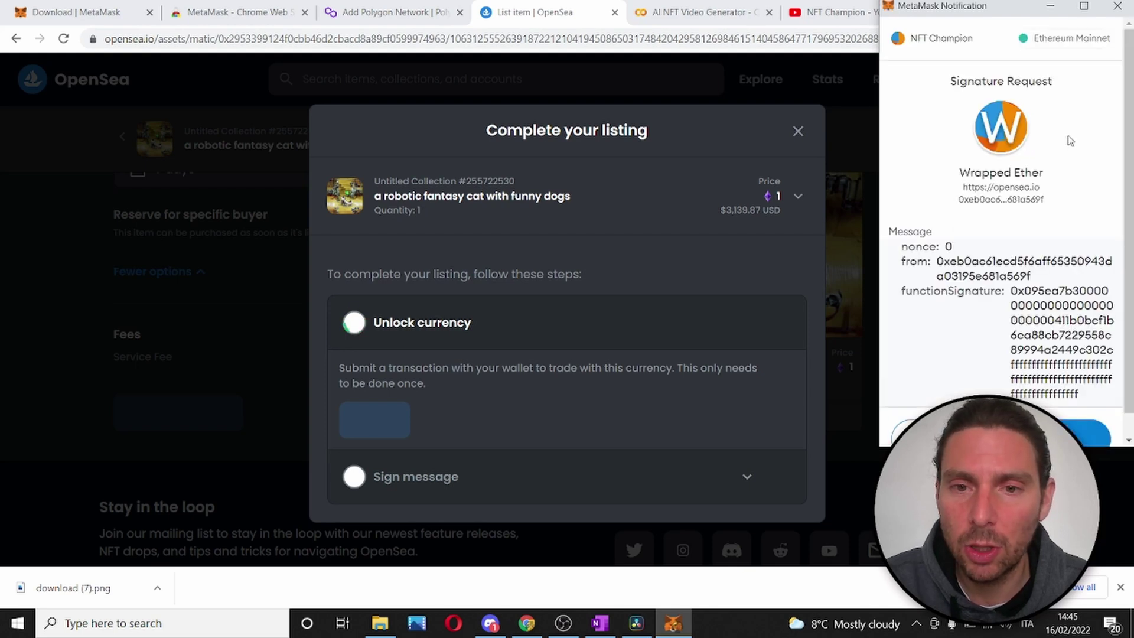
scroll(1070, 141, down, 2)
click(1075, 421)
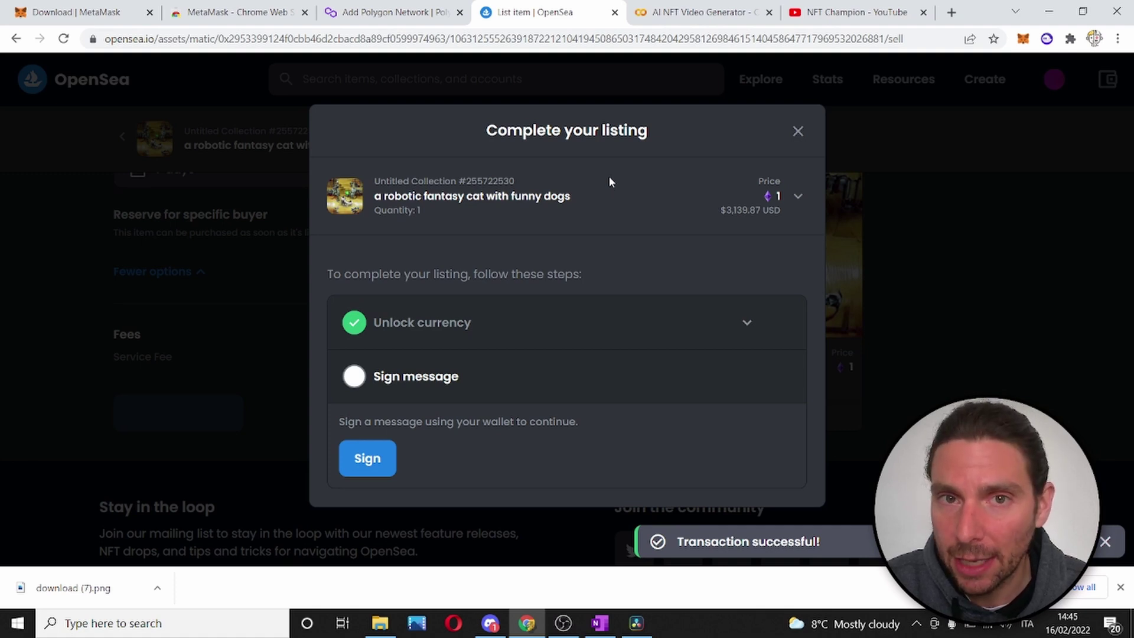
click(365, 461)
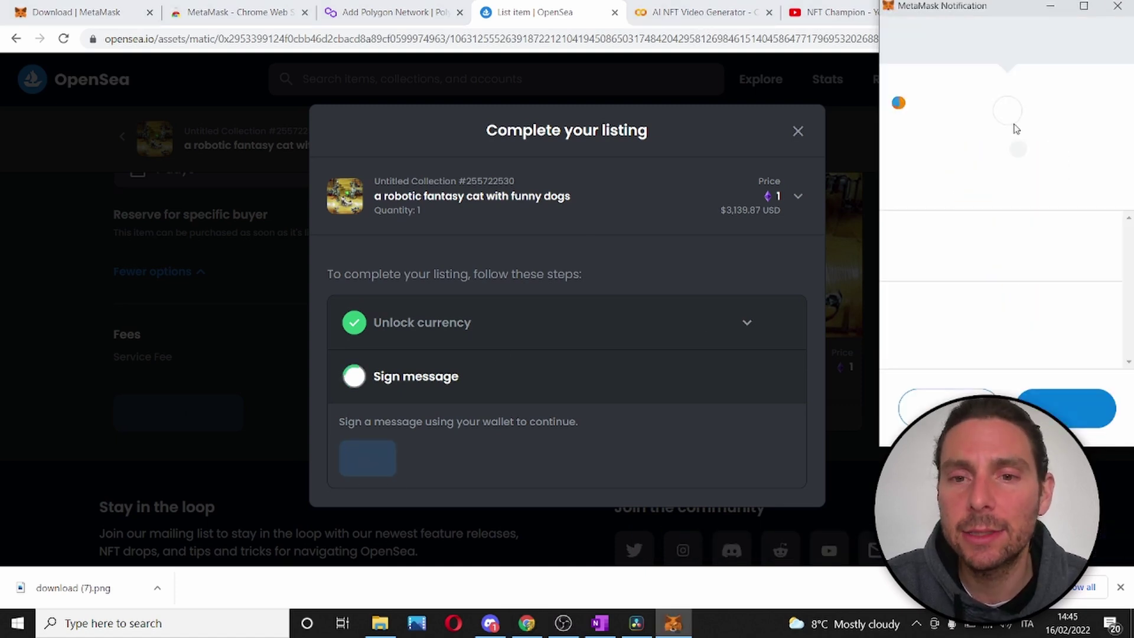
click(1058, 413)
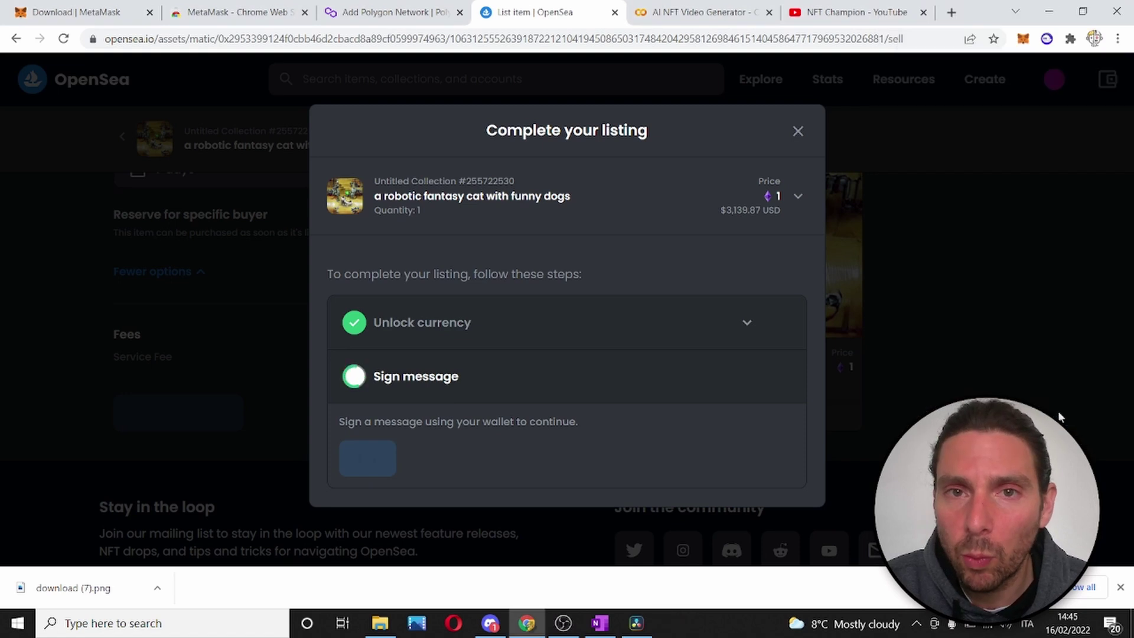
click(798, 131)
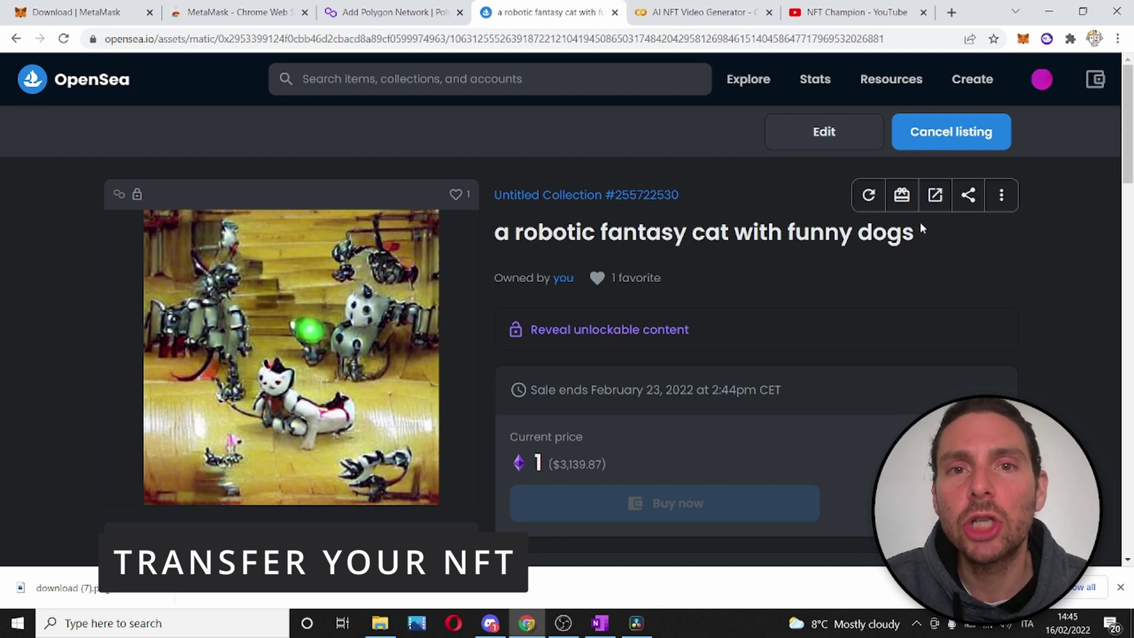
scroll(697, 296, down, 2)
scroll(697, 302, down, 6)
scroll(356, 302, up, 1)
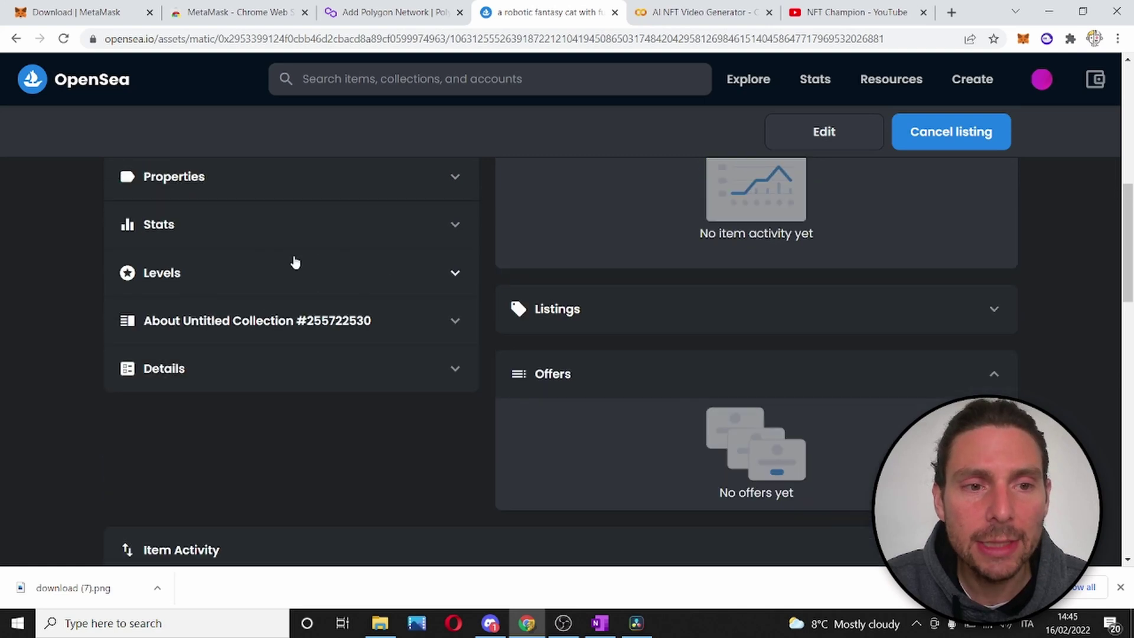
scroll(567, 258, up, 7)
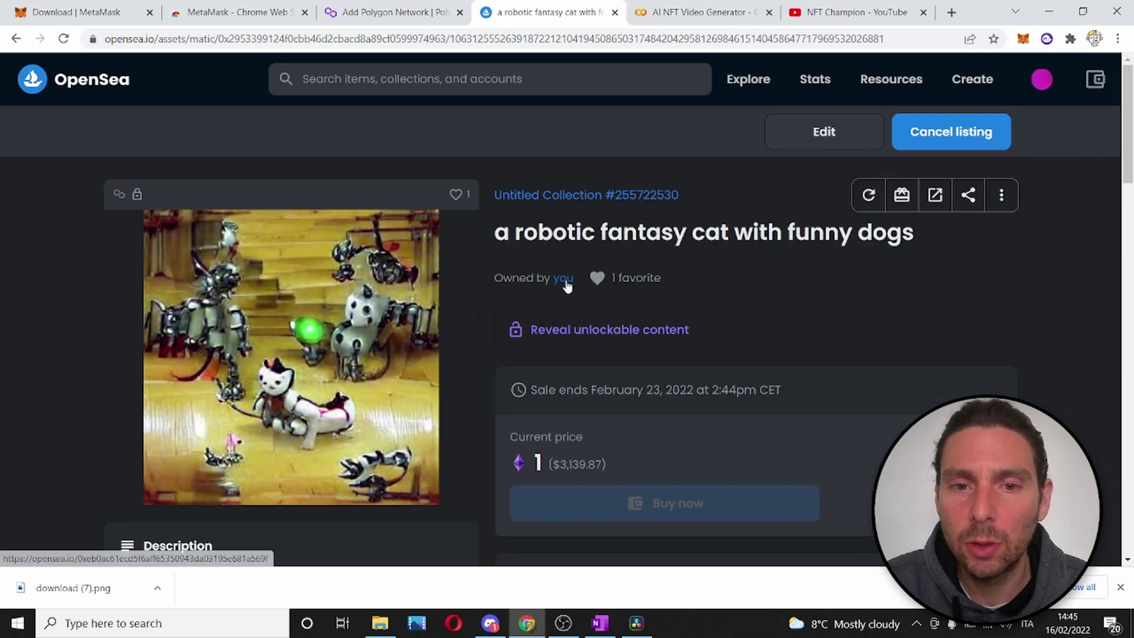
click(564, 278)
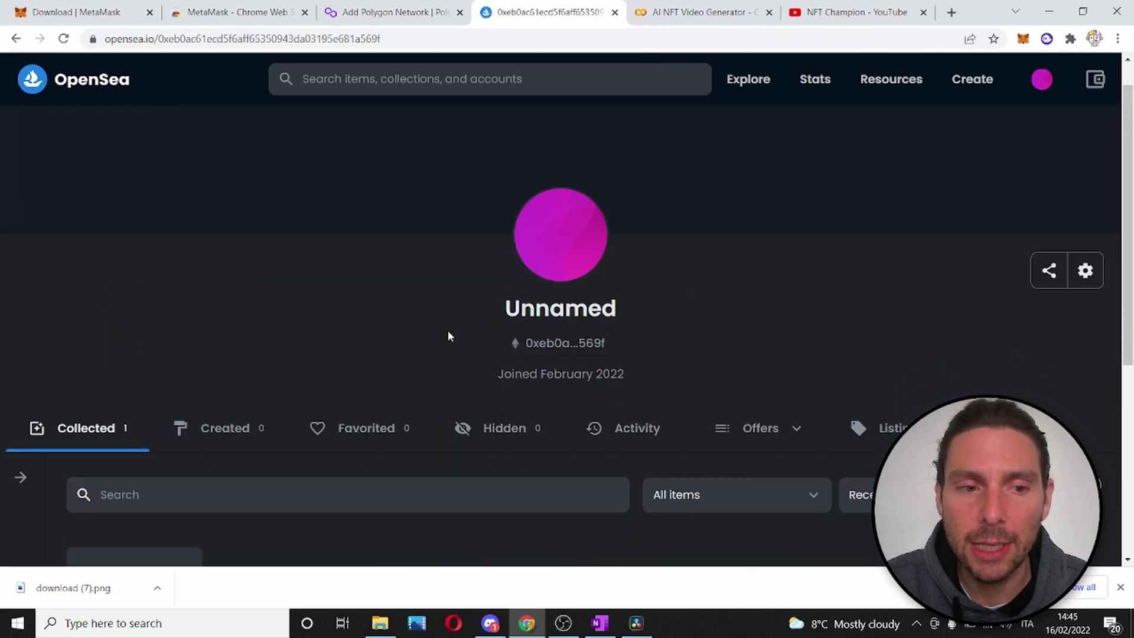
scroll(448, 335, down, 5)
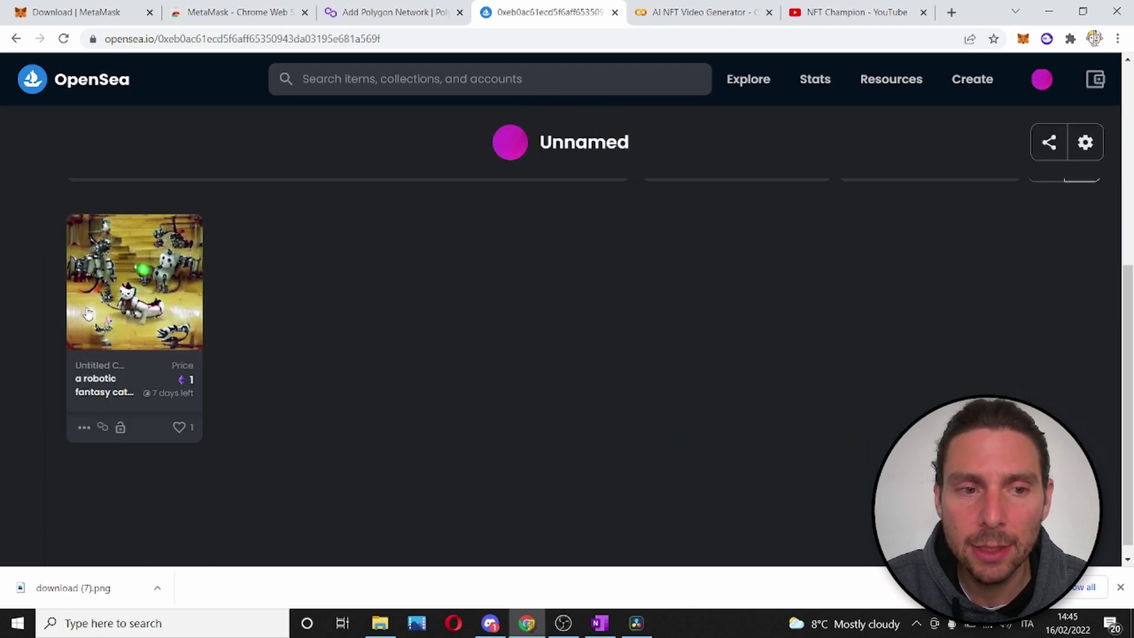
scroll(271, 269, up, 3)
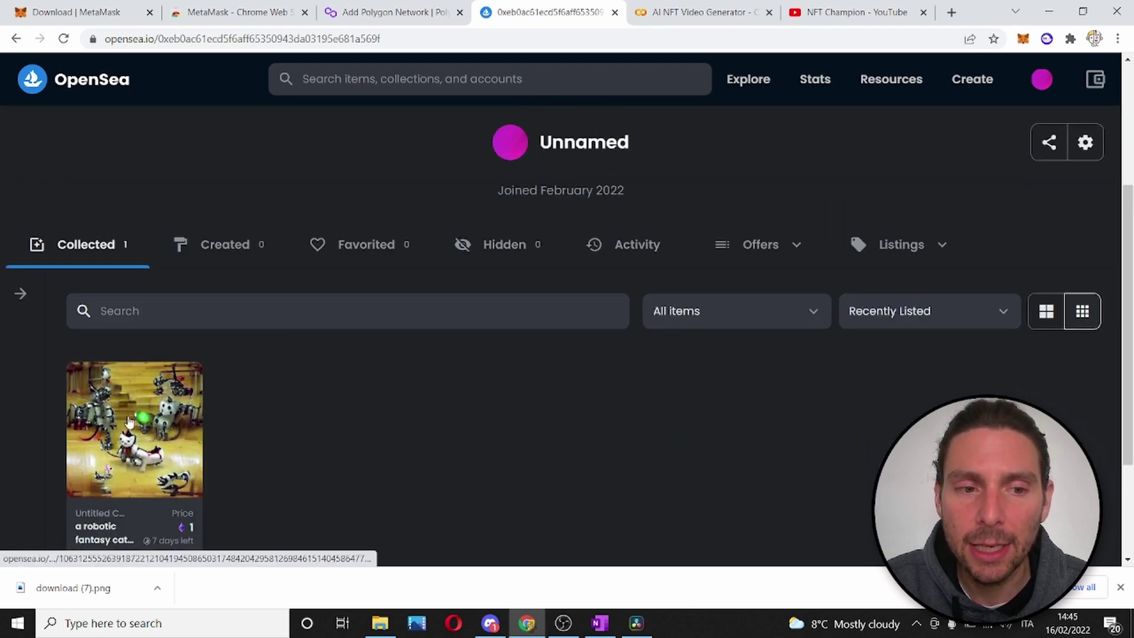
scroll(177, 390, down, 3)
scroll(220, 295, up, 5)
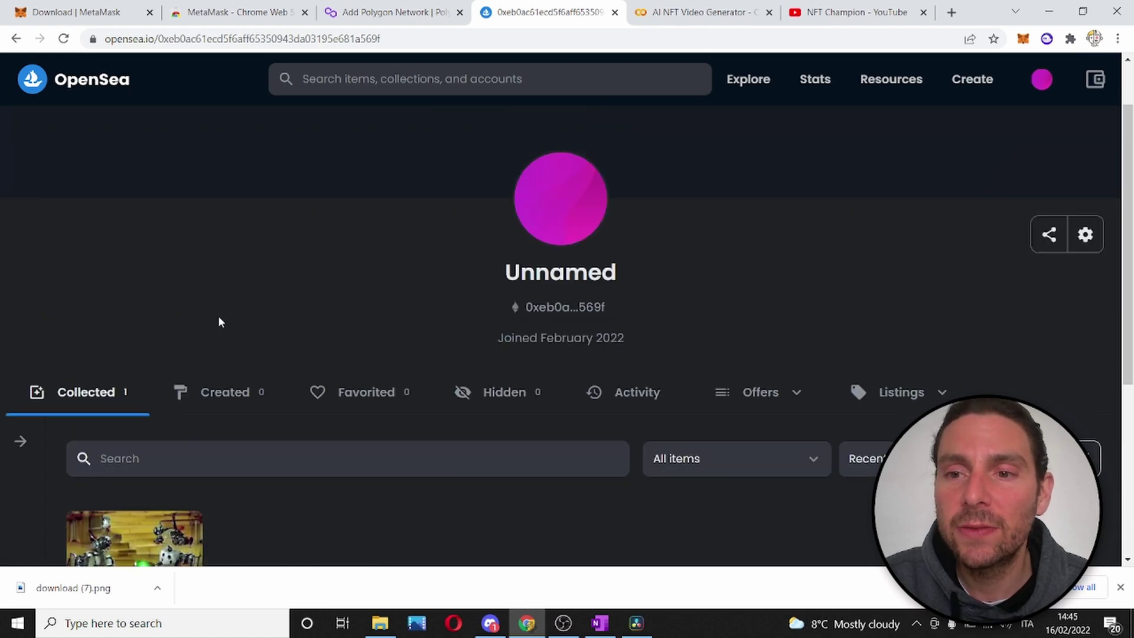
scroll(218, 321, down, 3)
click(137, 359)
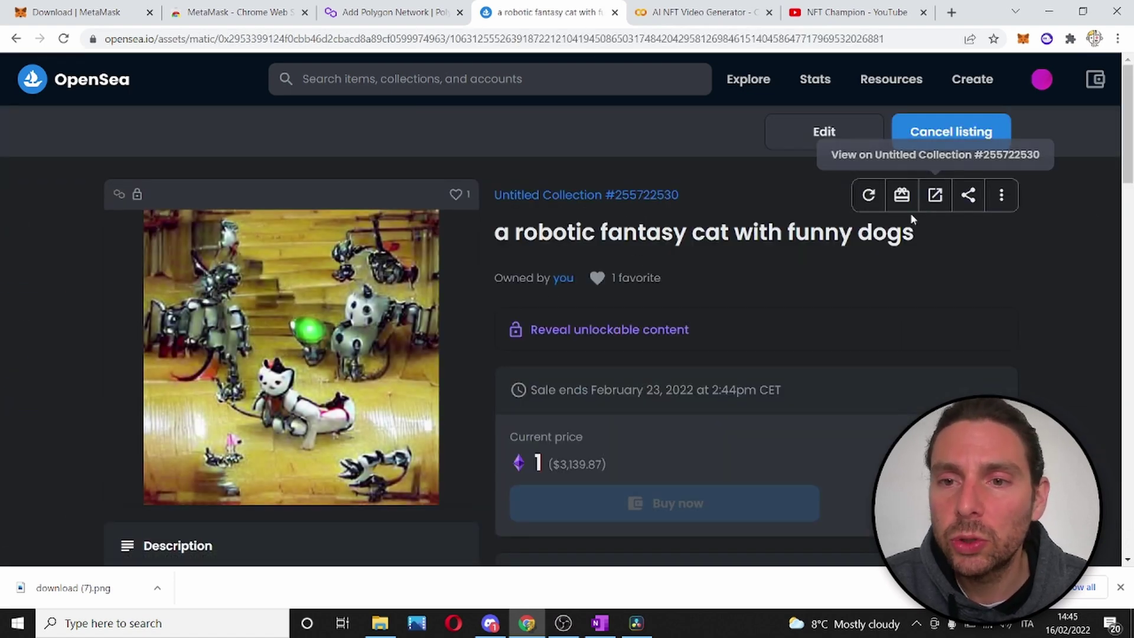
- Transfer the robotic cat NFT to the recipient wallet address taken from MetaMask
click(903, 196)
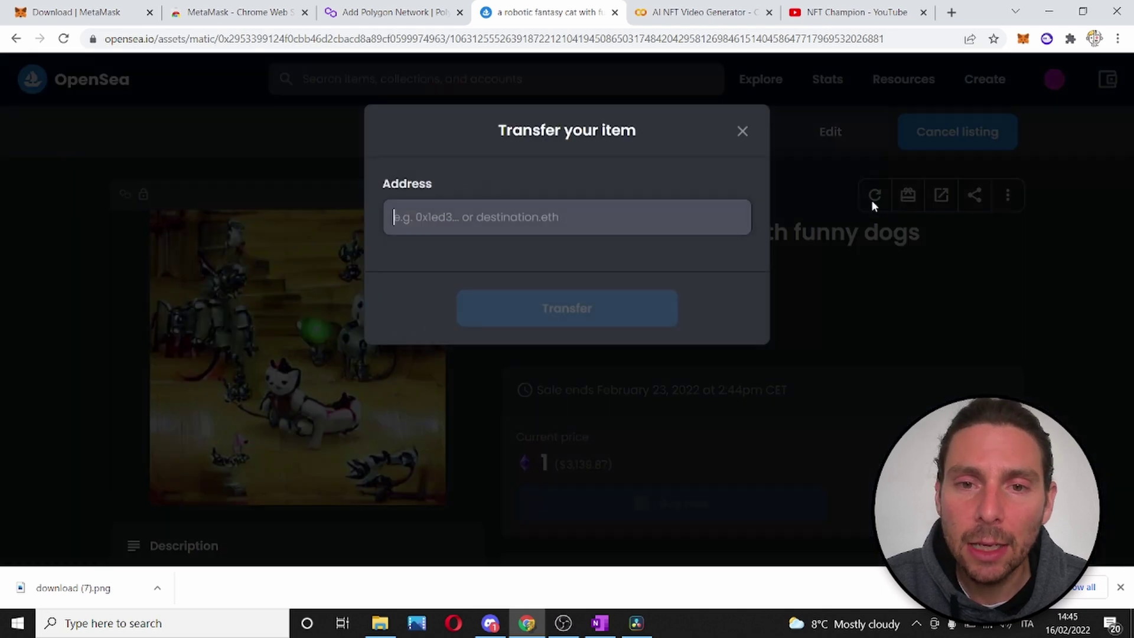
click(414, 222)
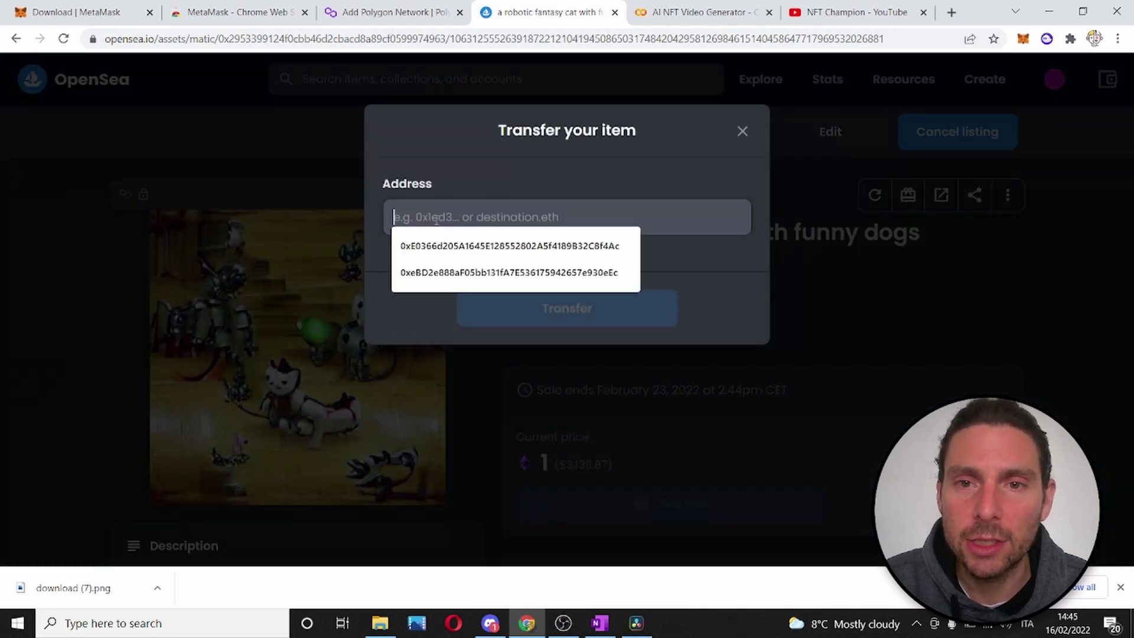
click(1023, 39)
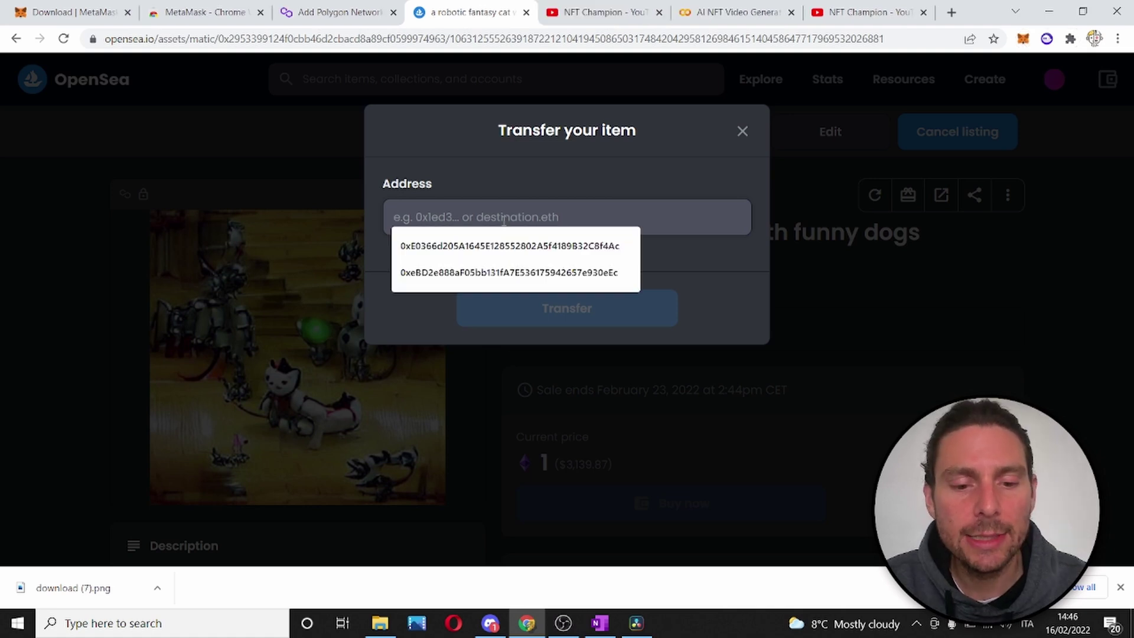
click(580, 248)
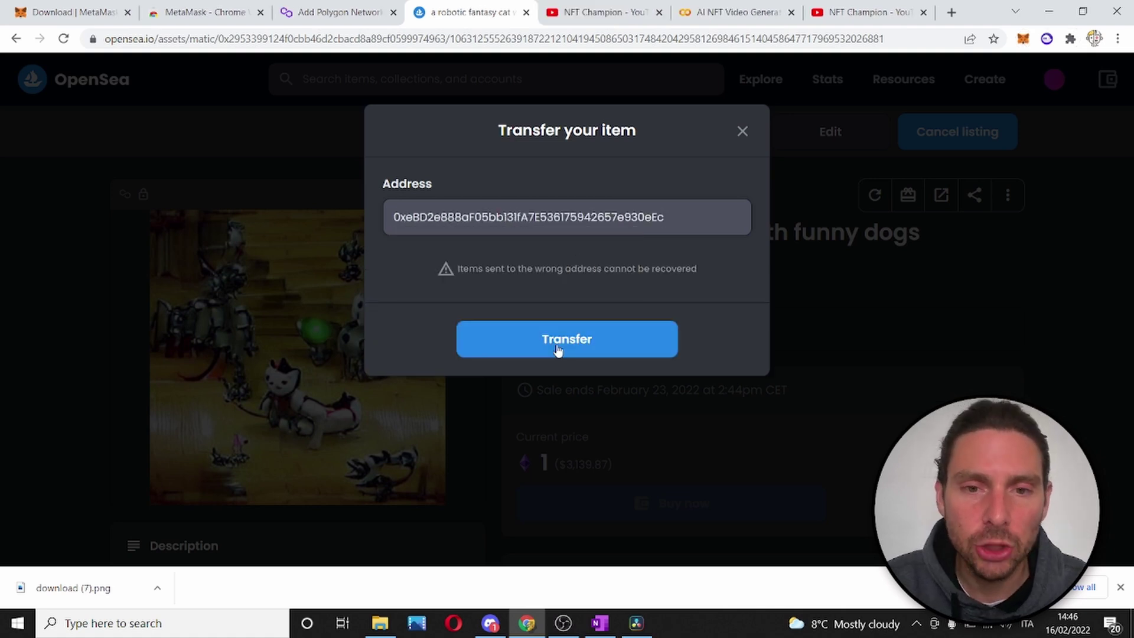
click(587, 339)
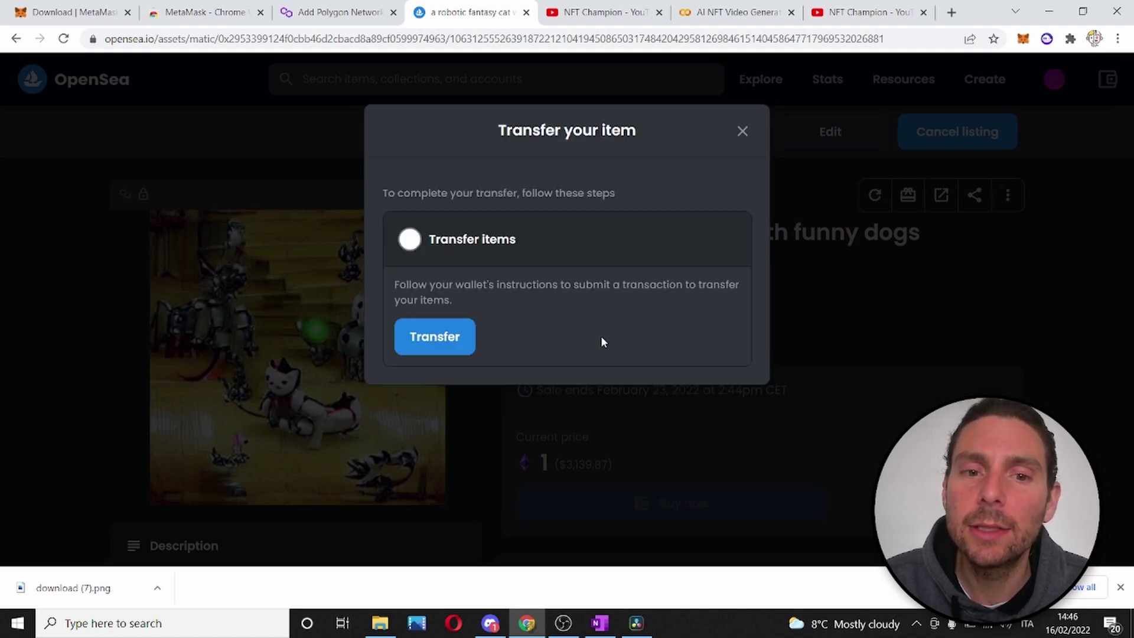
- Confirm the robotic cat transfer by signing the transaction request in MetaMask
click(449, 339)
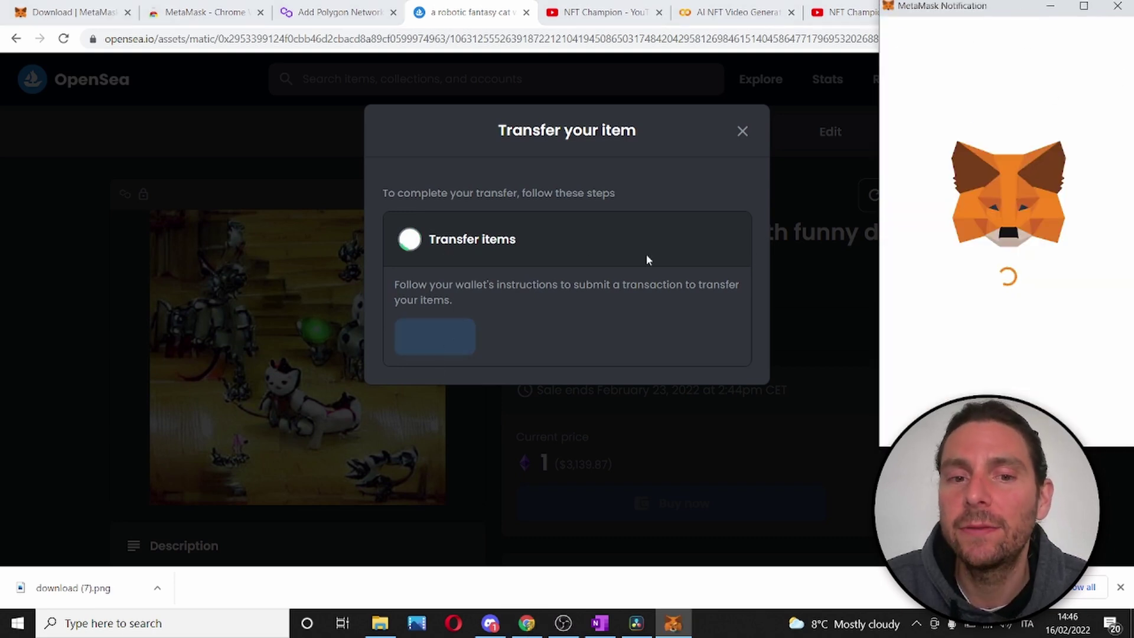
scroll(1025, 222, down, 10)
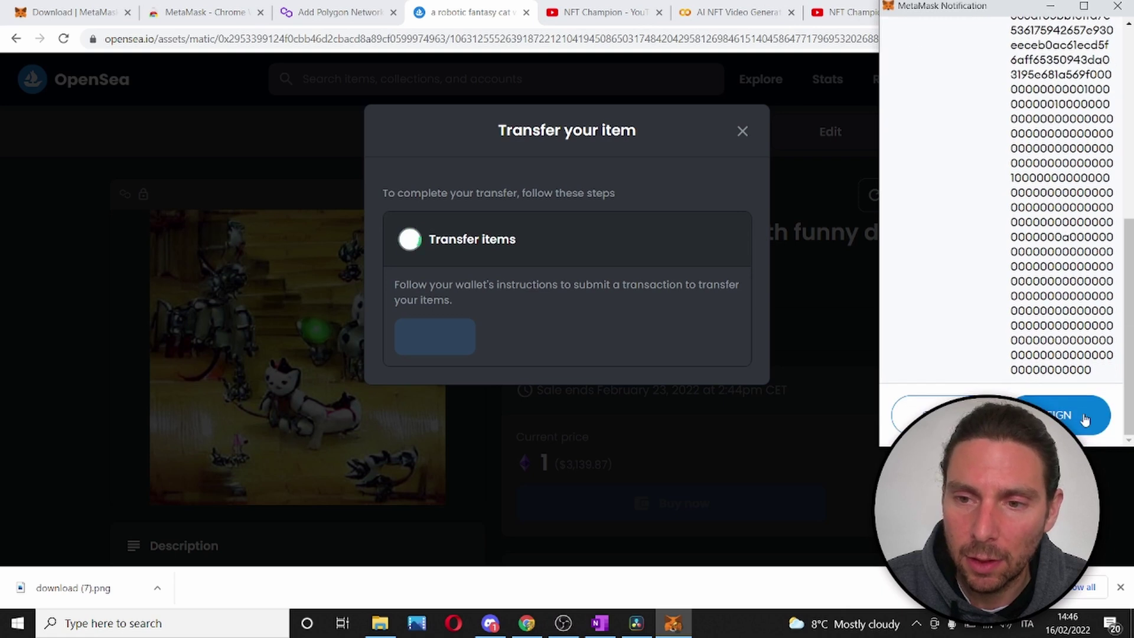
click(1085, 417)
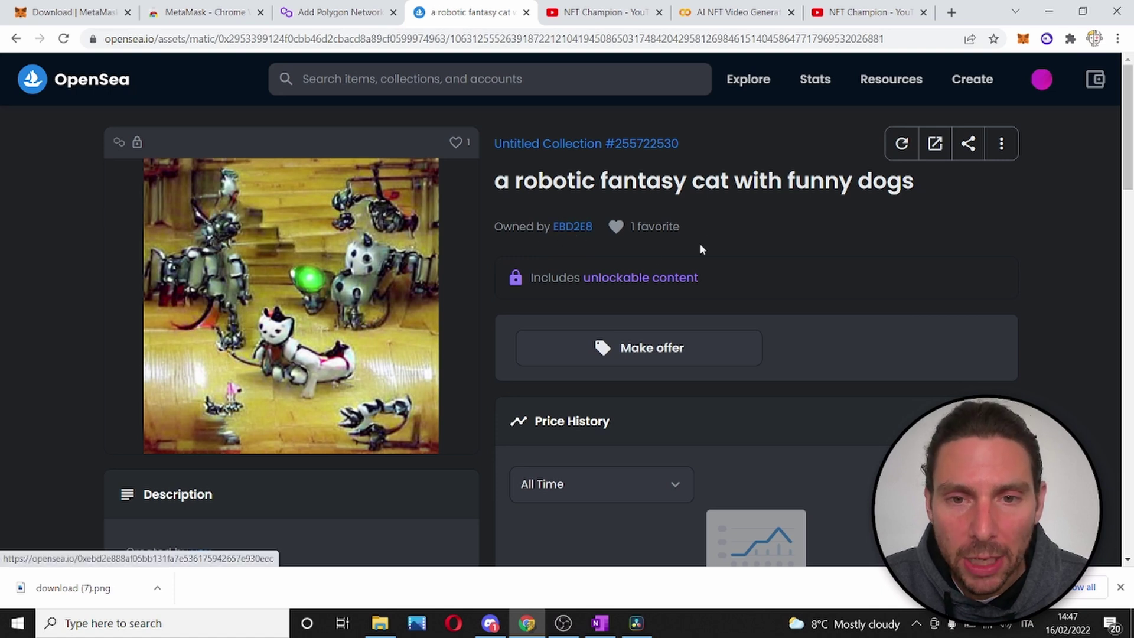
- Open 'a robotic fantasy cat with funny dogs' from your profile's Hidden items
scroll(628, 262, down, 3)
scroll(628, 262, up, 3)
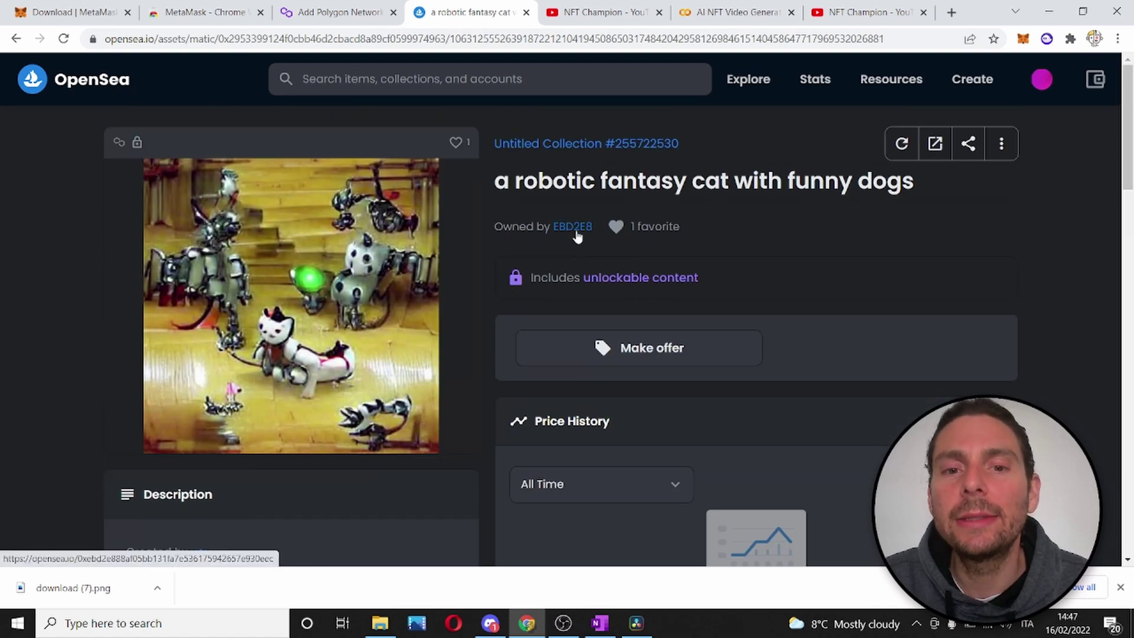
click(1042, 79)
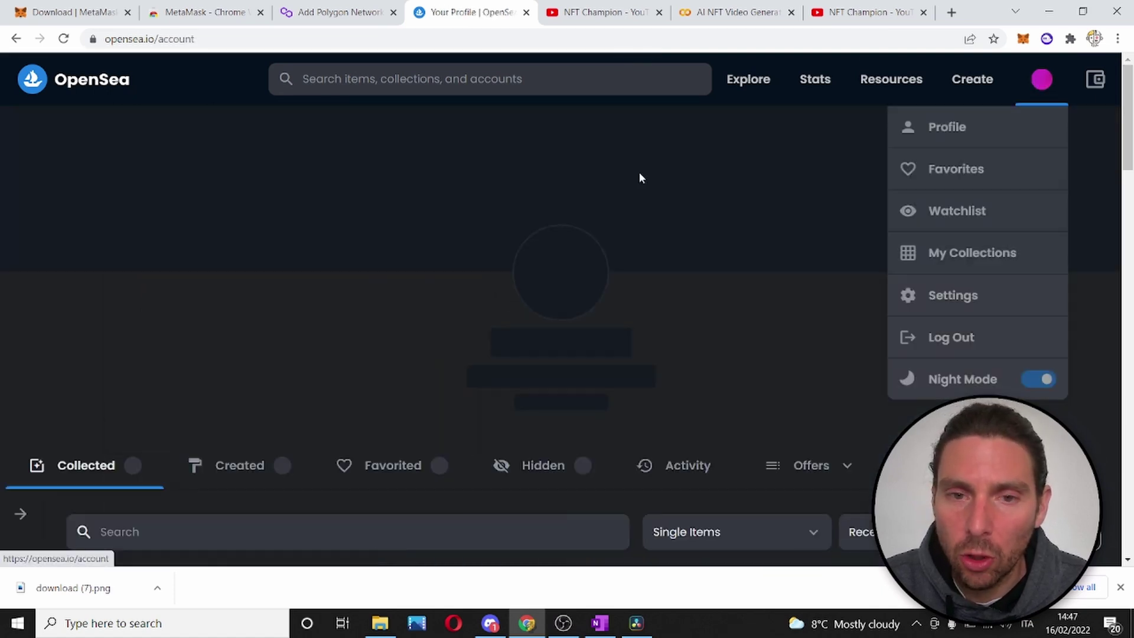
scroll(271, 326, down, 2)
scroll(192, 309, up, 4)
scroll(278, 310, down, 3)
scroll(393, 319, up, 3)
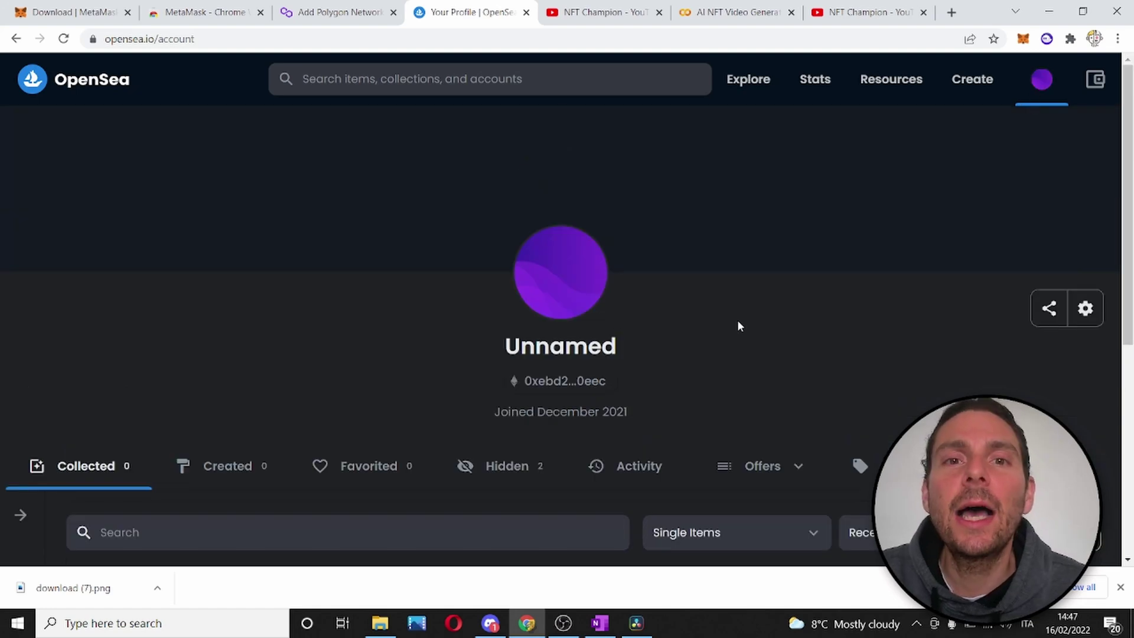
scroll(657, 398, down, 3)
click(500, 317)
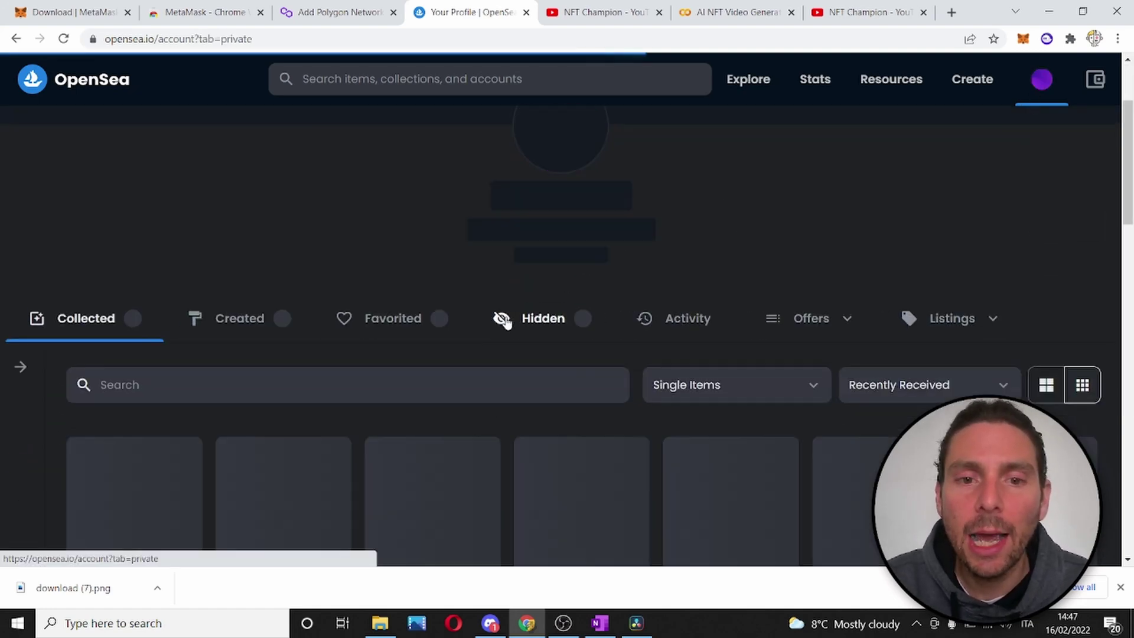
scroll(437, 266, down, 3)
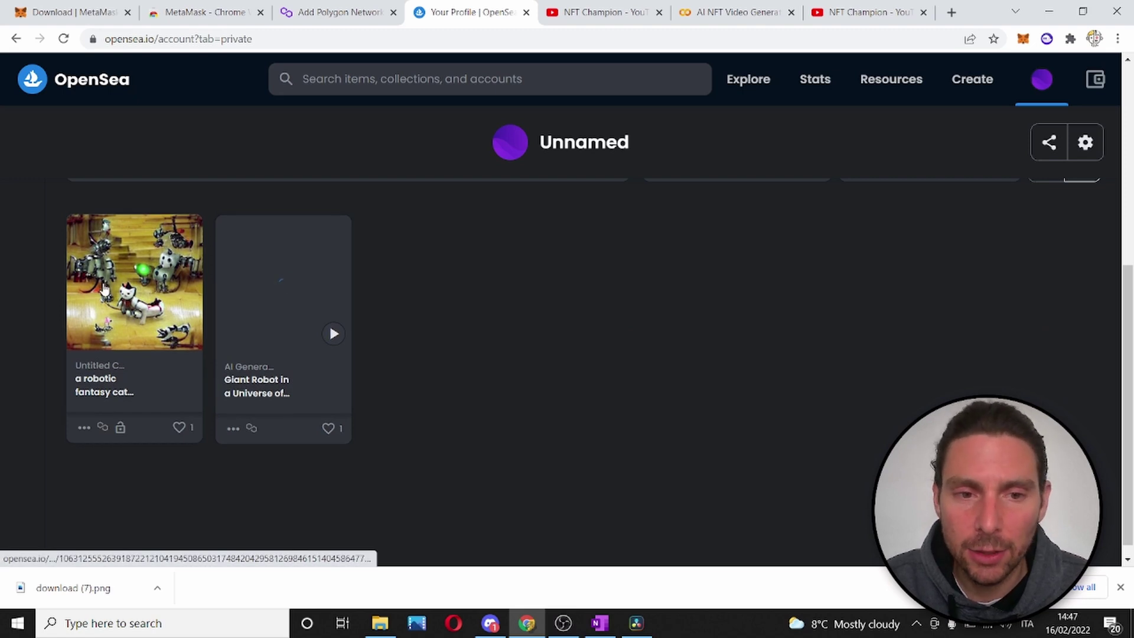
click(130, 290)
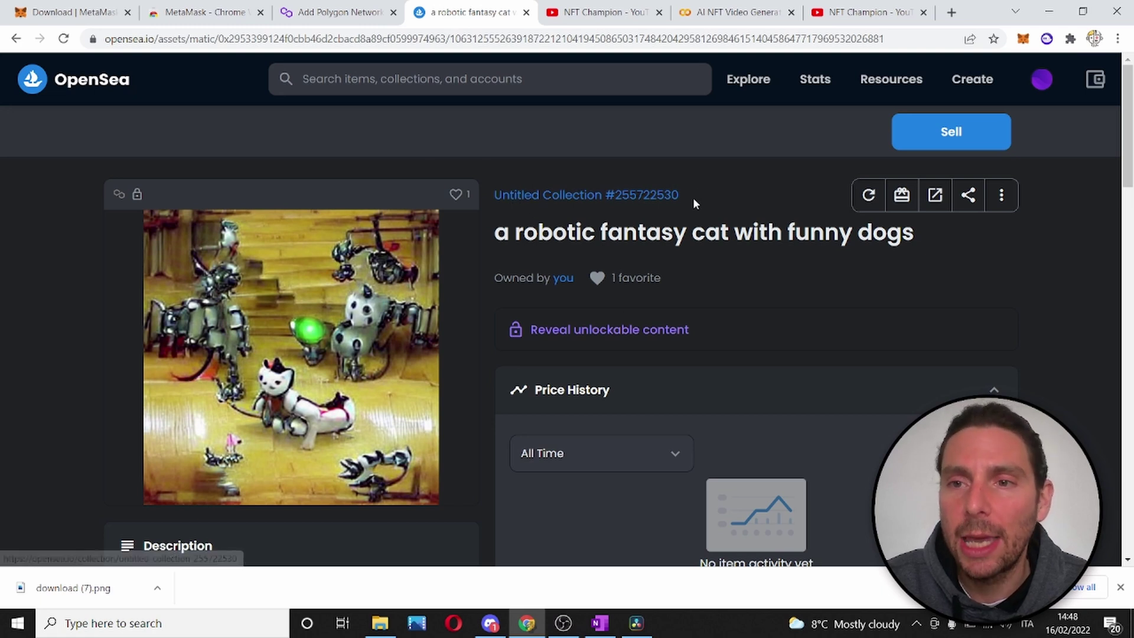
- Open the edit form of Untitled Collection #255722530 to add shark logo and cat featured images
mouse_move(1040, 77)
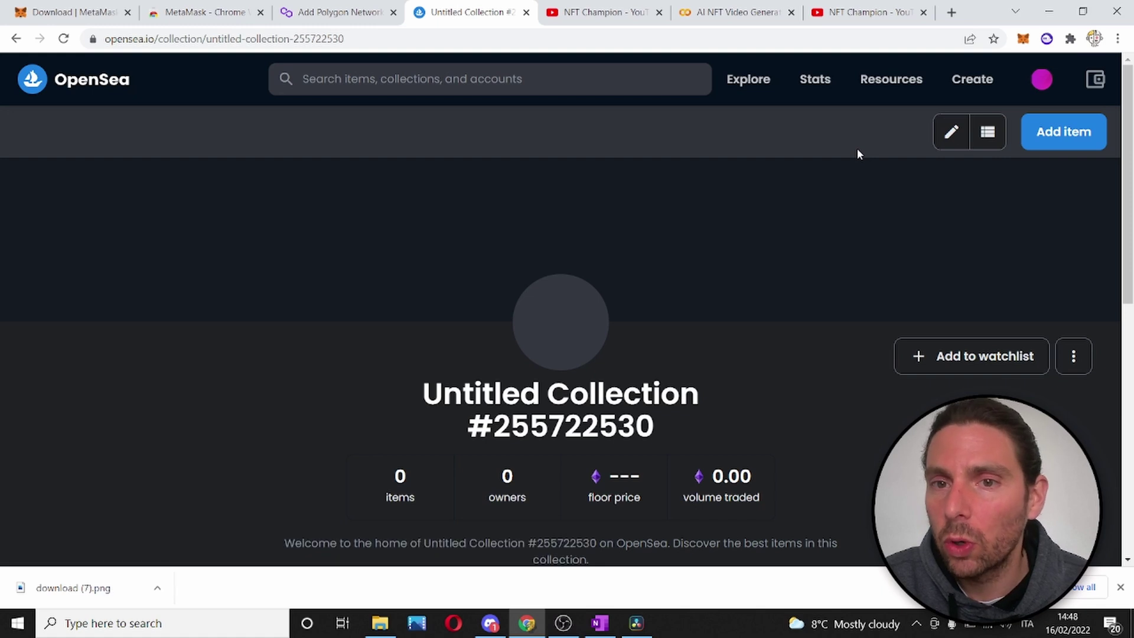
scroll(839, 170, down, 4)
scroll(840, 170, up, 4)
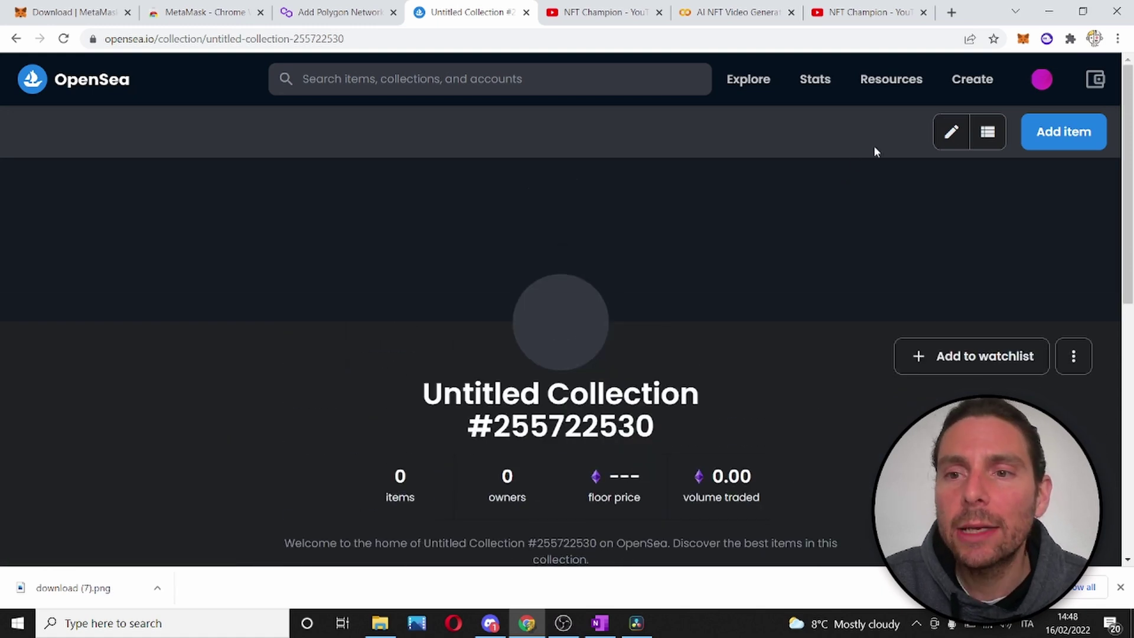
click(951, 132)
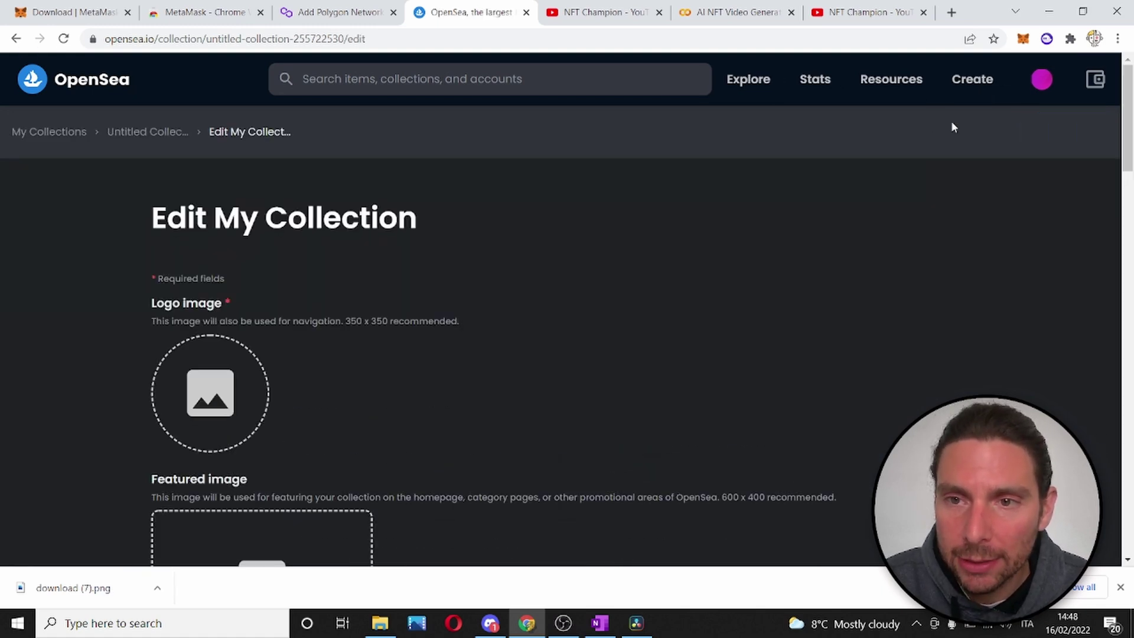
scroll(363, 363, down, 2)
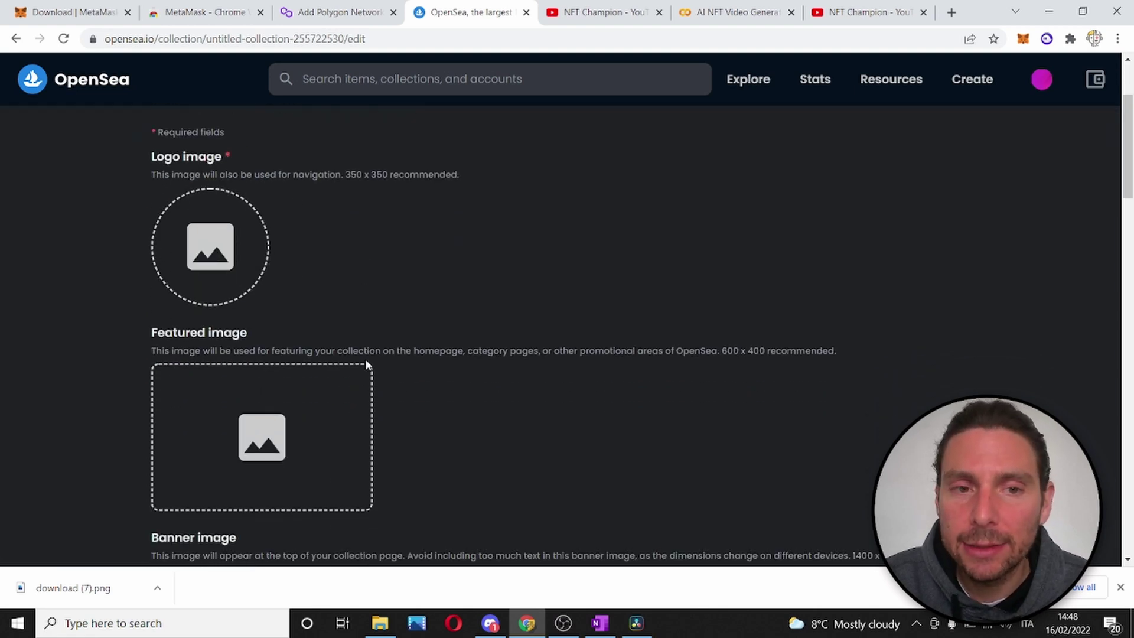
scroll(366, 364, up, 2)
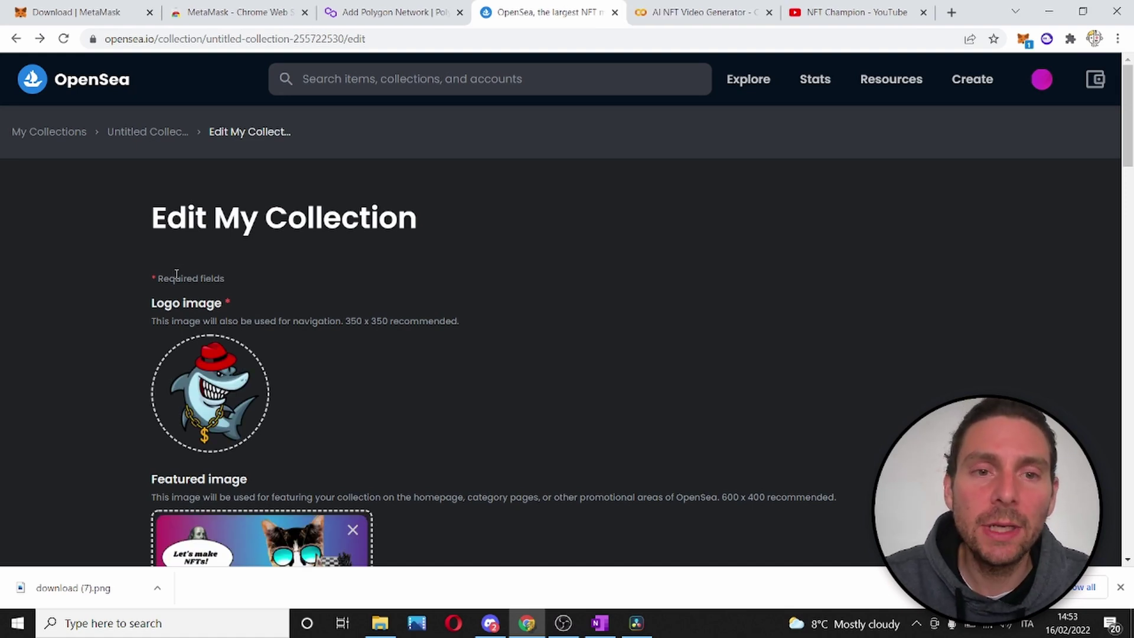
- Enter the banner, name 'NFT Champions Youtub NFTs', URL 'nft-champion' and a short description
scroll(413, 246, down, 3)
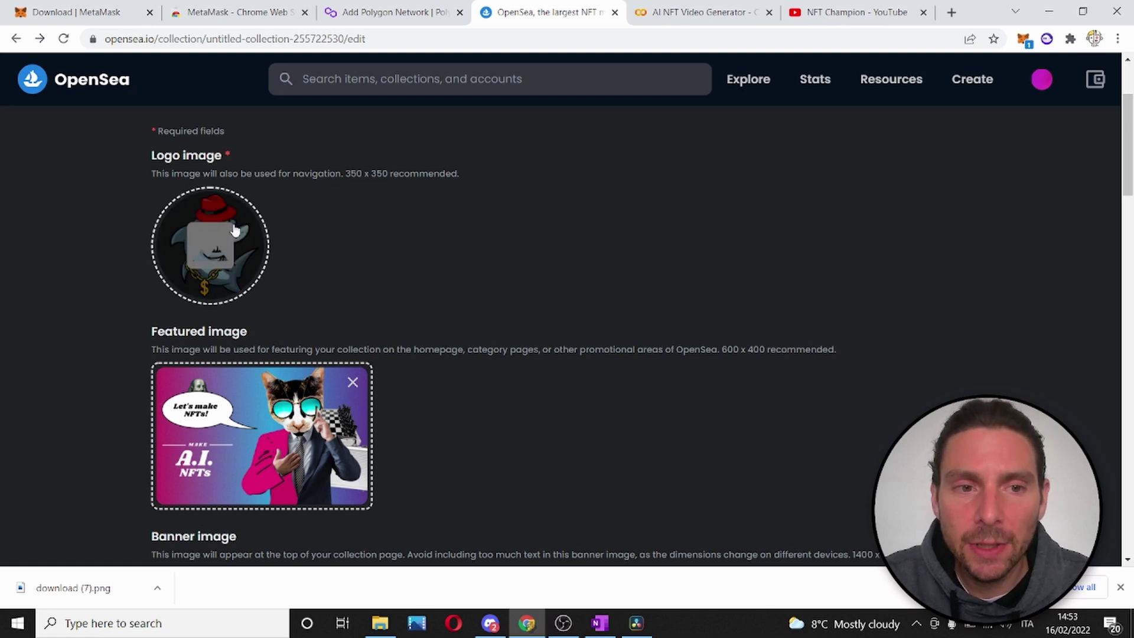
scroll(349, 276, down, 5)
scroll(500, 249, down, 6)
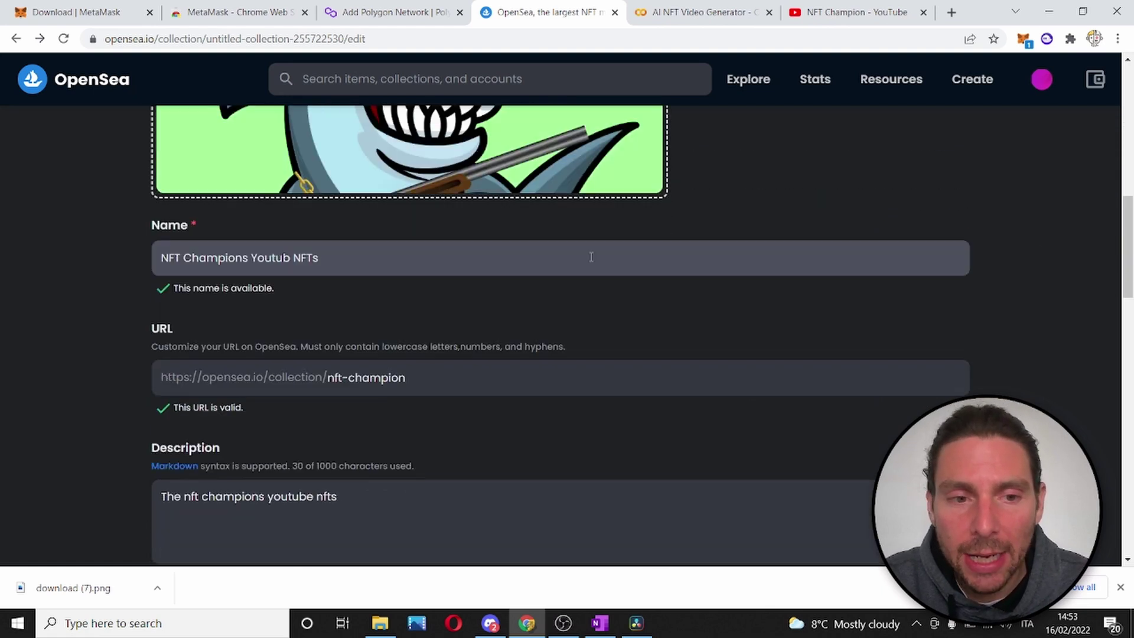
scroll(585, 245, up, 3)
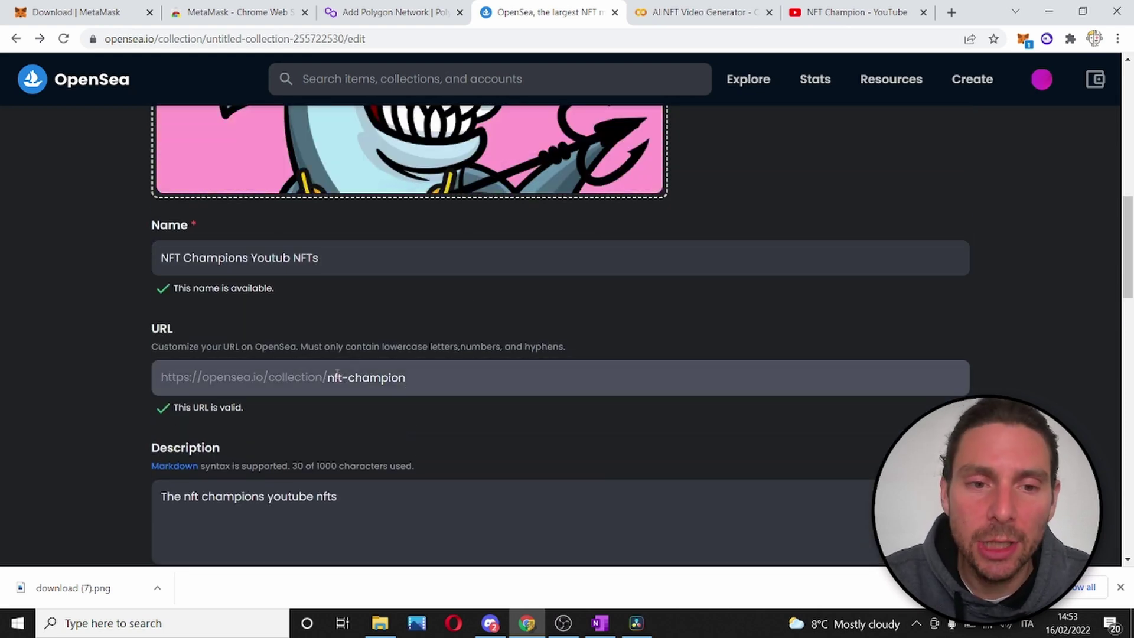
triple_click(458, 378)
click(471, 374)
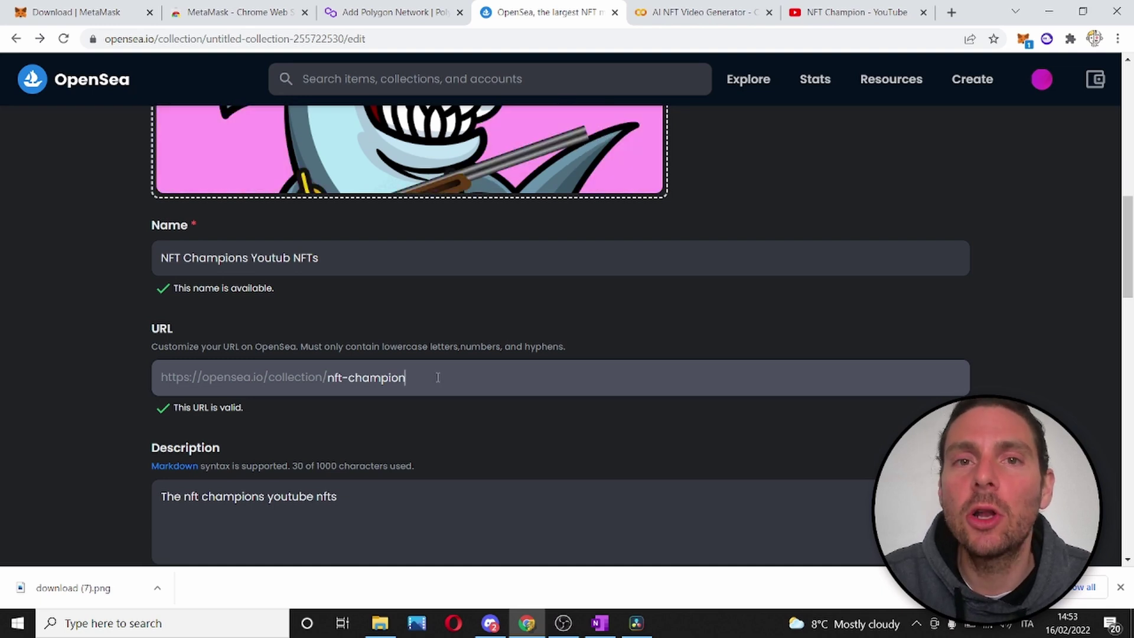
scroll(440, 375, down, 1)
scroll(441, 373, down, 7)
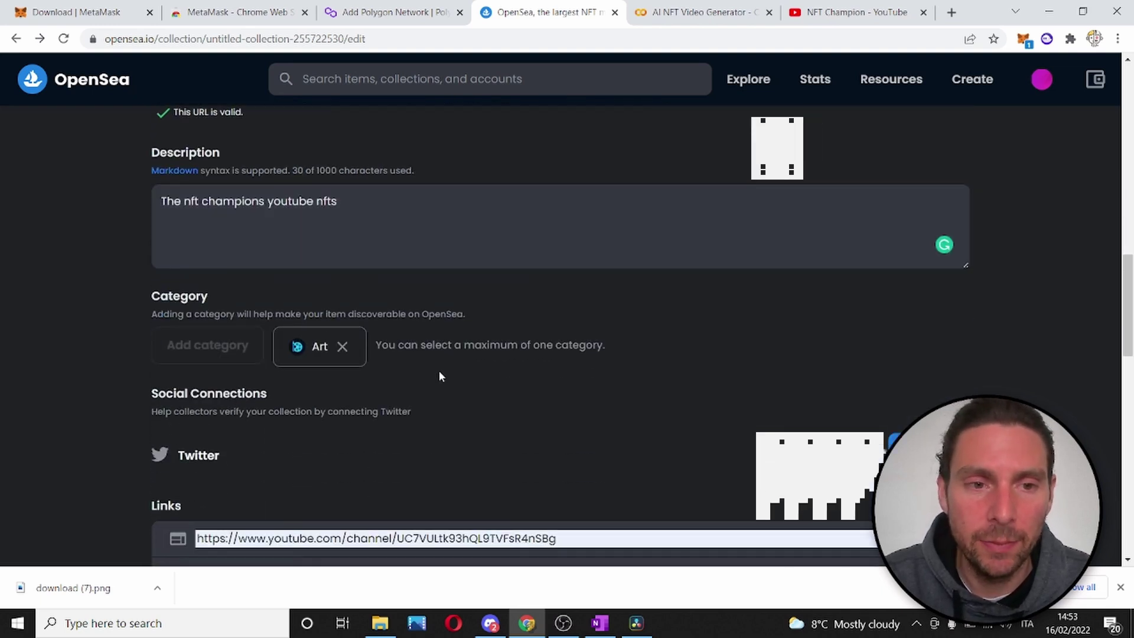
scroll(409, 269, down, 2)
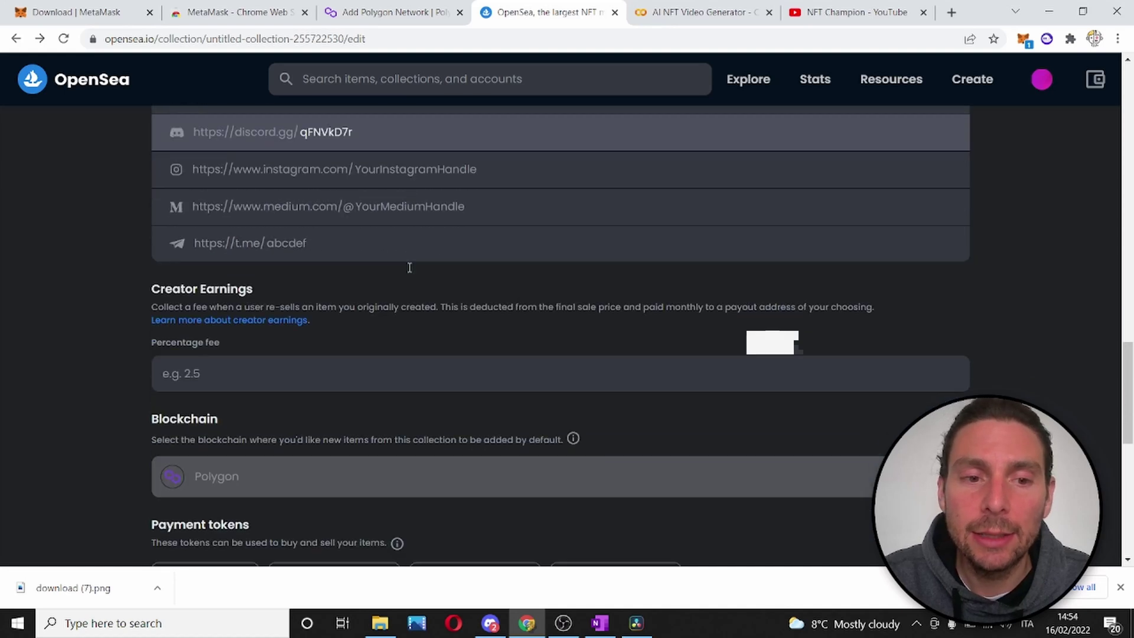
scroll(355, 348, down, 2)
scroll(334, 437, down, 2)
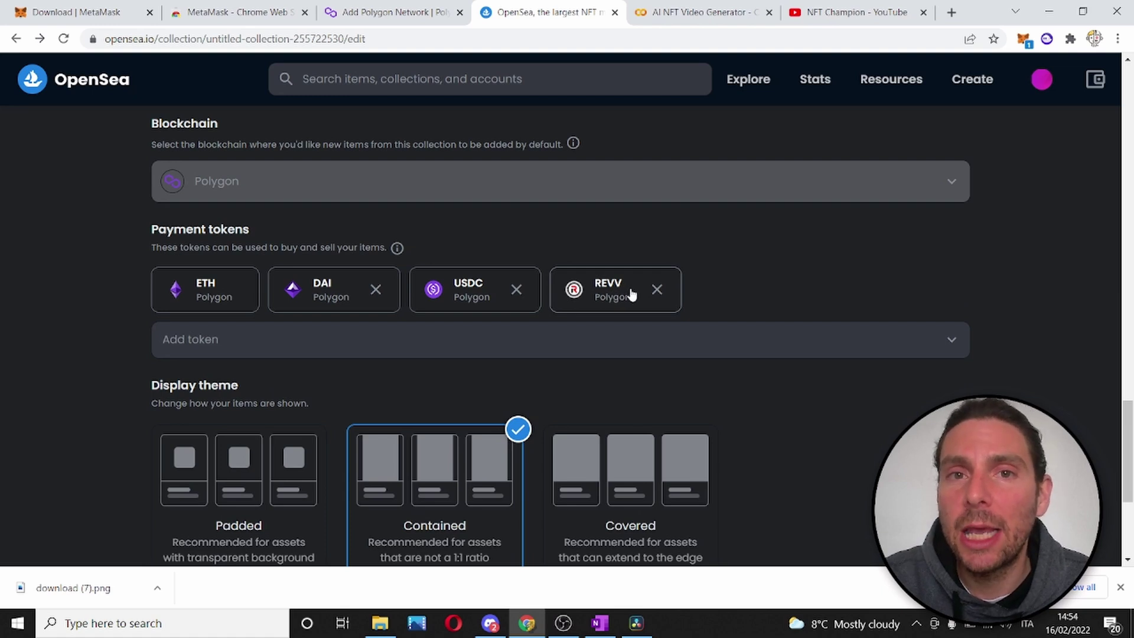
- Set 5% creator earnings and enter the payout wallet address
scroll(654, 313, down, 1)
scroll(445, 291, up, 5)
click(447, 291)
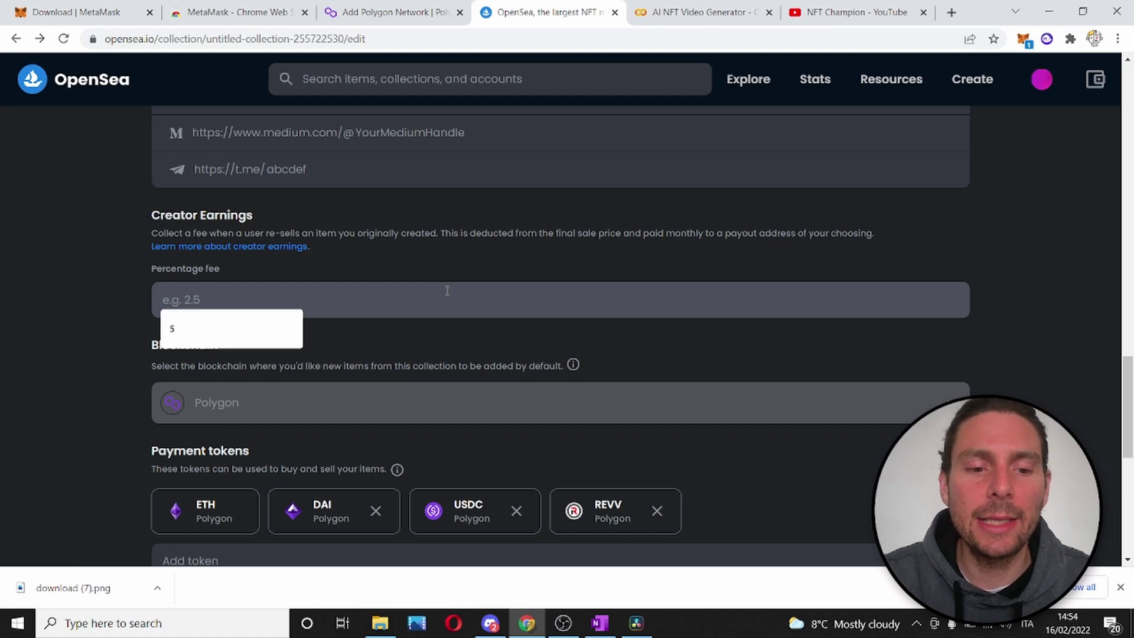
click(240, 342)
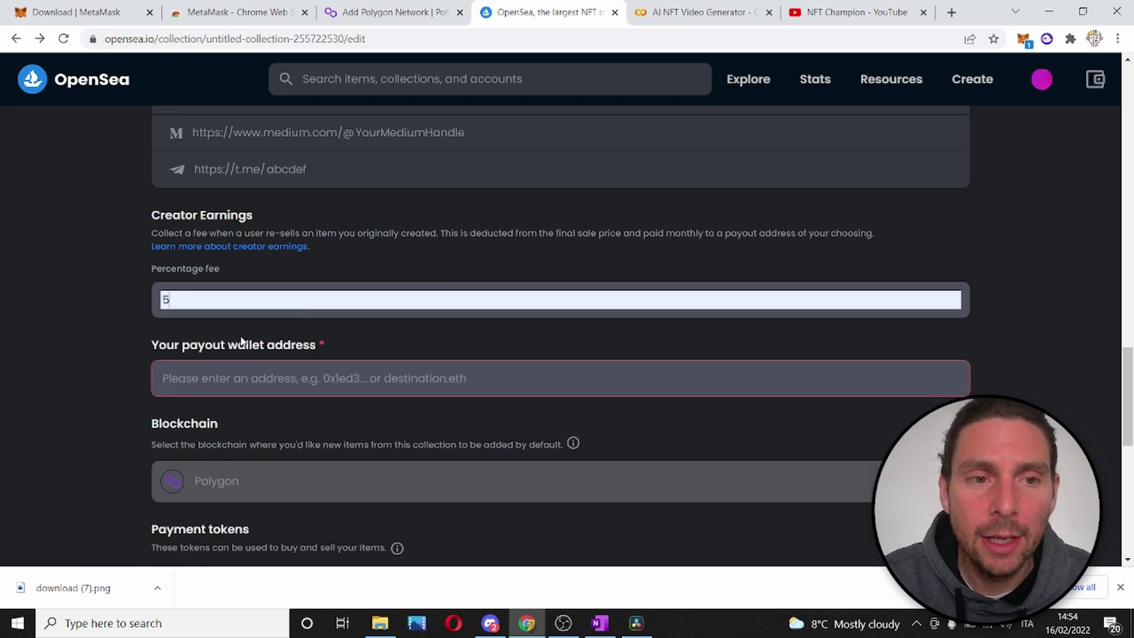
click(274, 378)
click(278, 408)
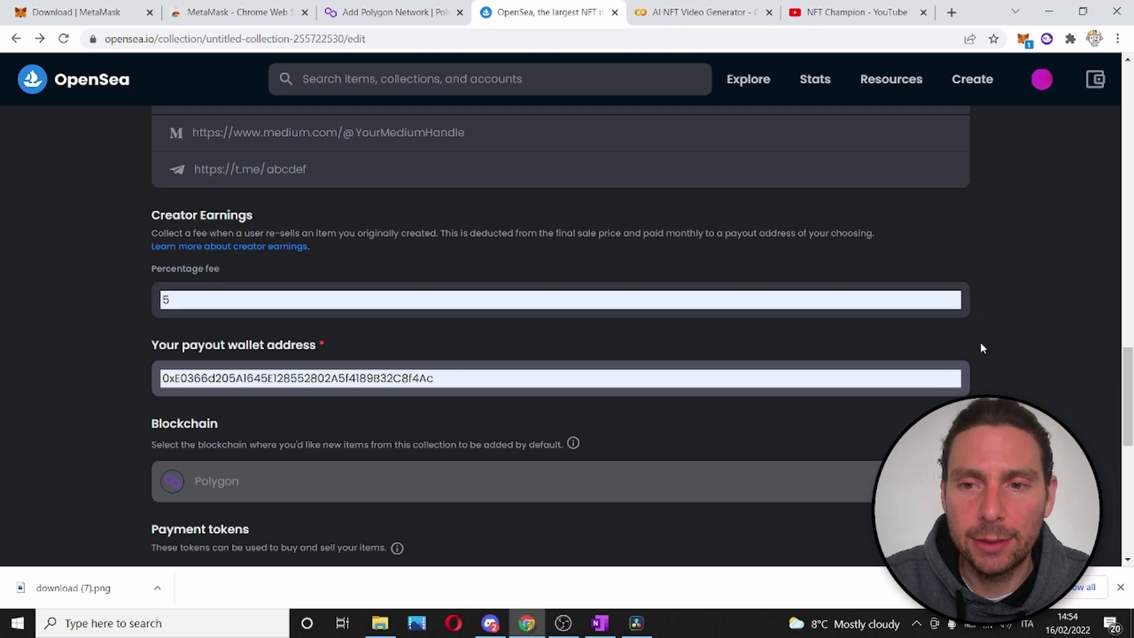
scroll(984, 342, down, 10)
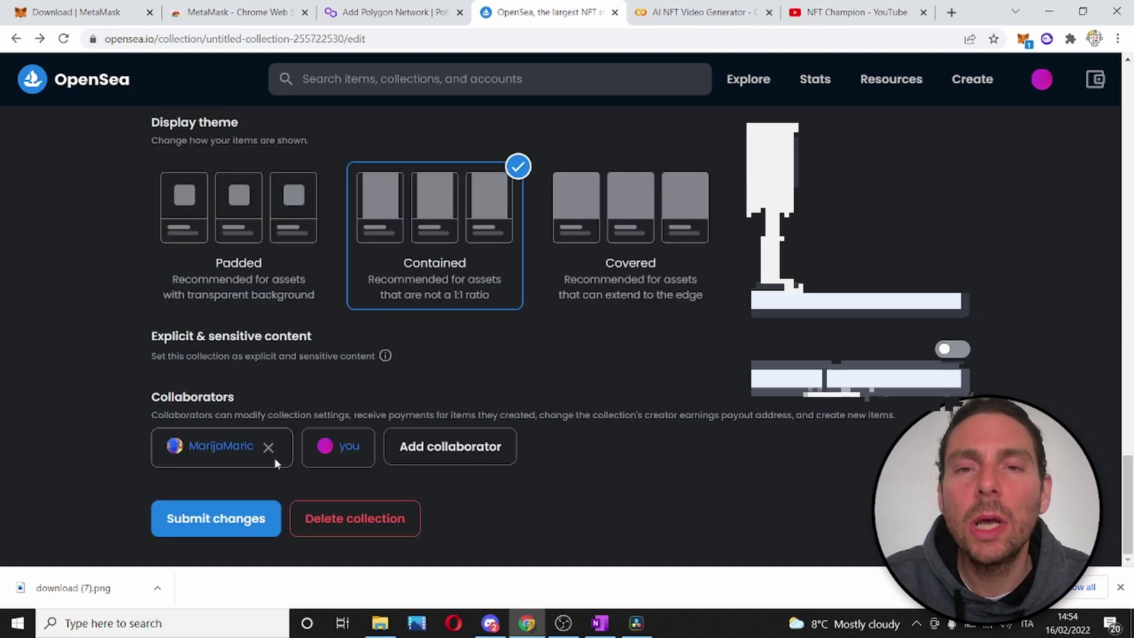
- Save the collection changes, confirm the new URL, and open the robotic fantasy cat item
click(1120, 586)
click(251, 566)
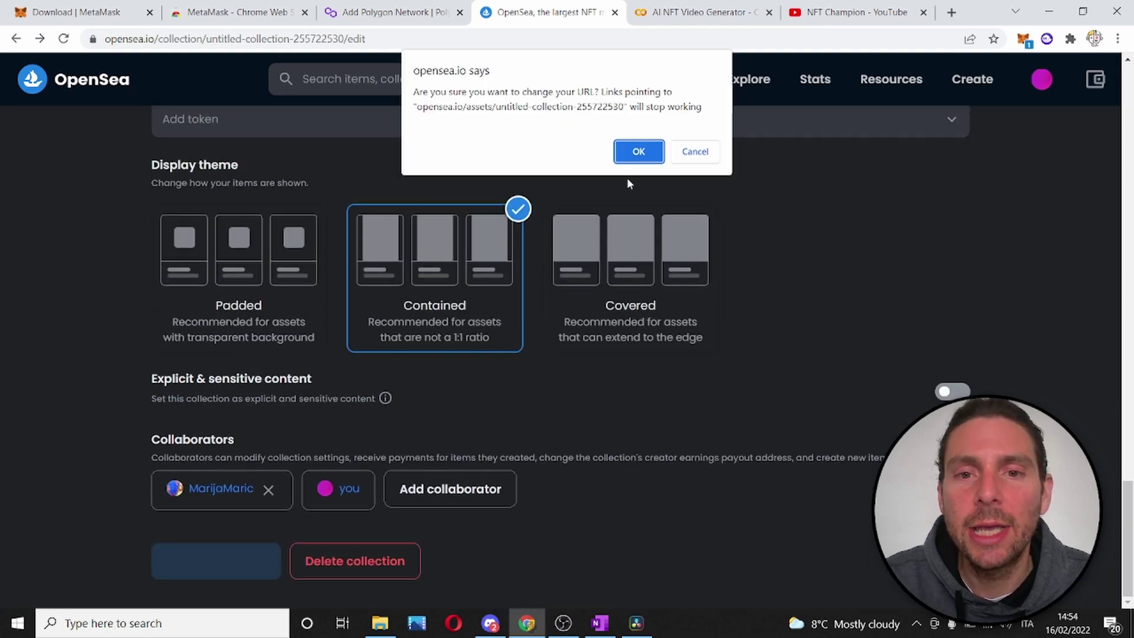
click(638, 151)
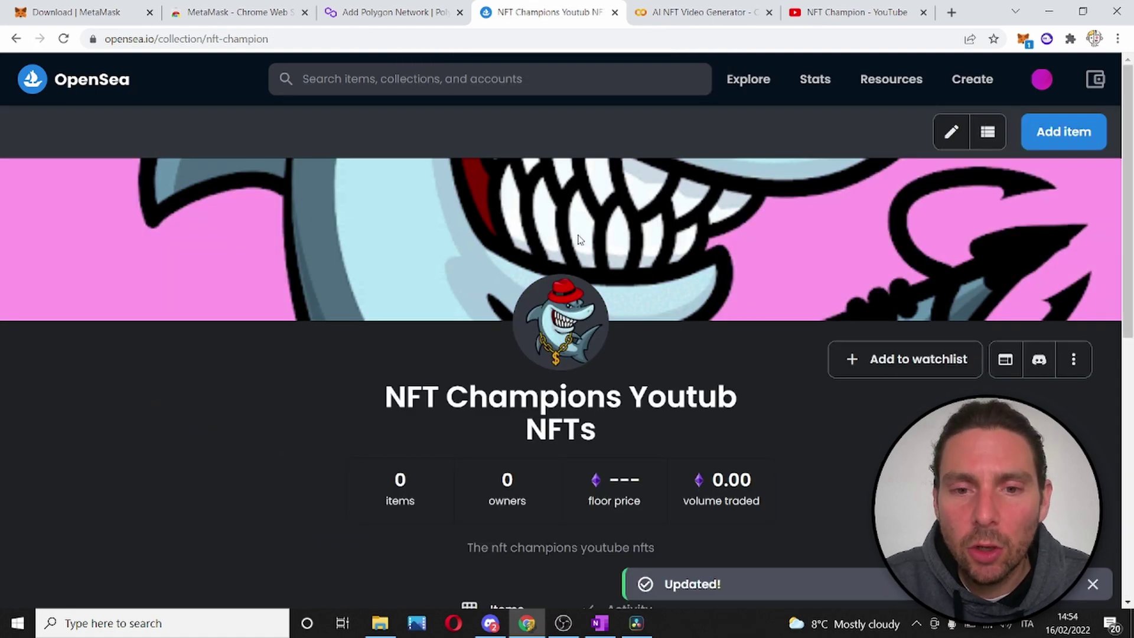
scroll(575, 239, down, 6)
scroll(561, 260, down, 3)
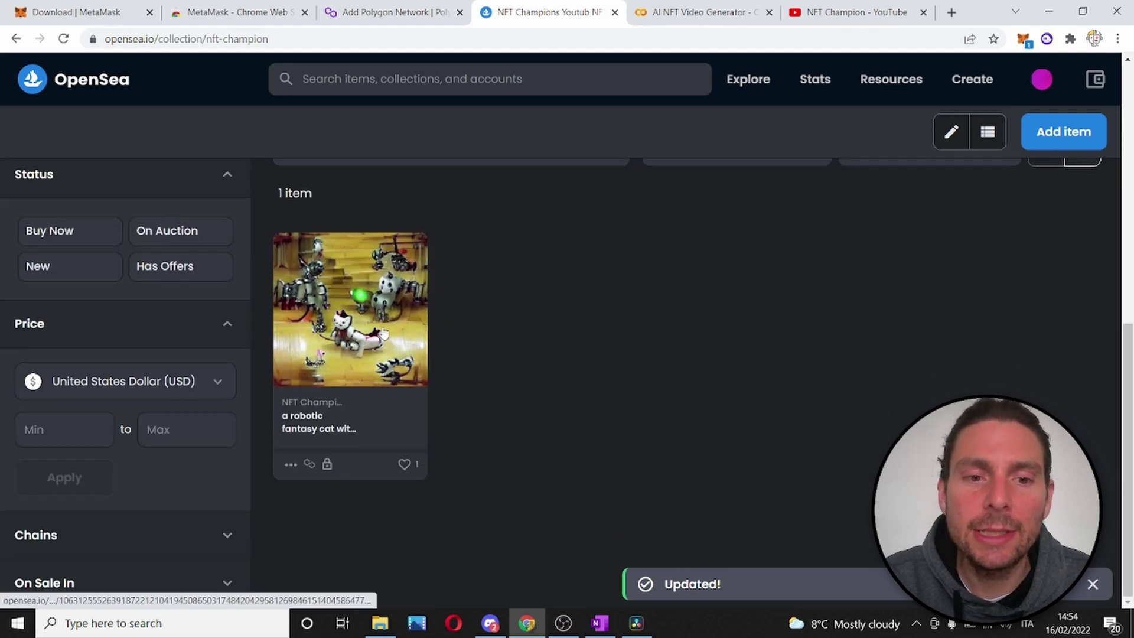
scroll(531, 278, up, 6)
scroll(605, 273, down, 4)
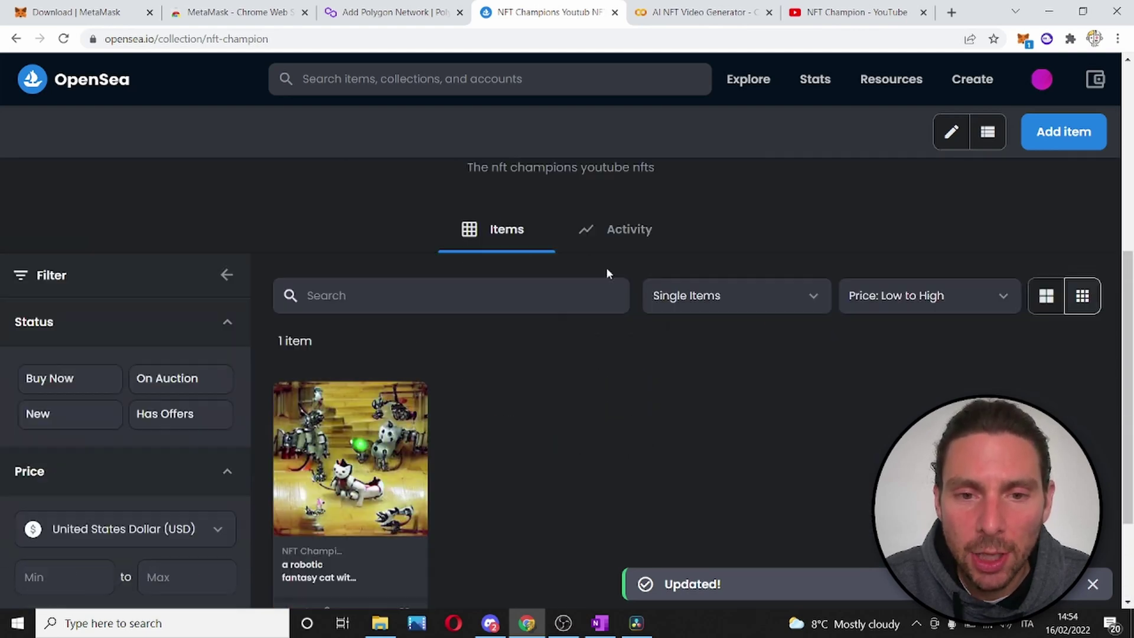
click(378, 434)
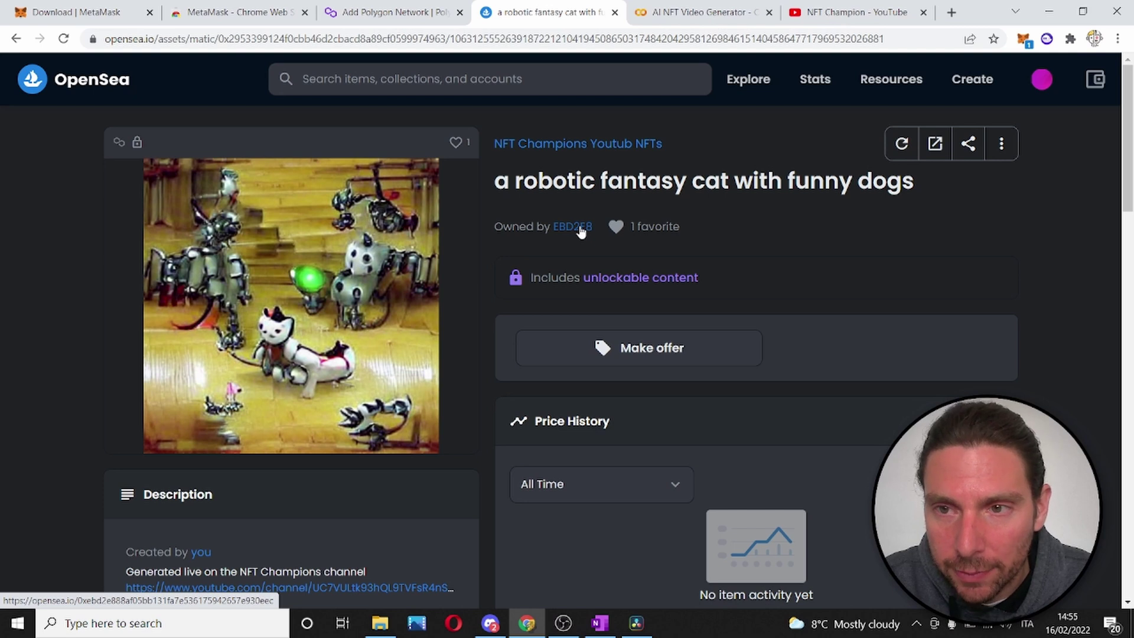
mouse_move(641, 633)
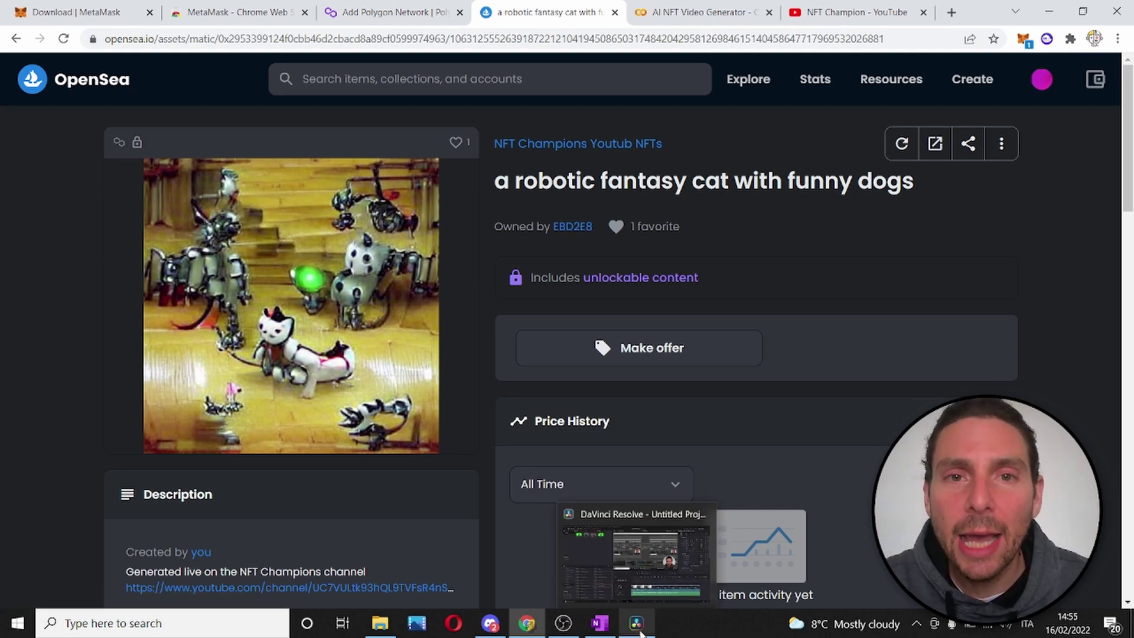